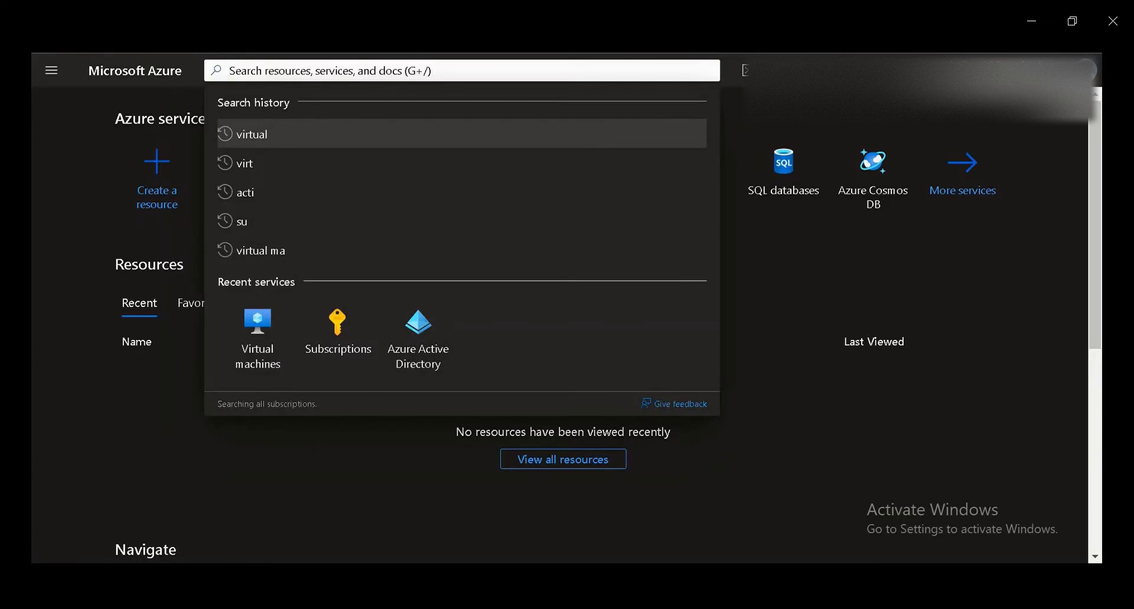
Step: Find the Virtual machines service with the search "virt" and start creating an Azure virtual machine
text(virt)
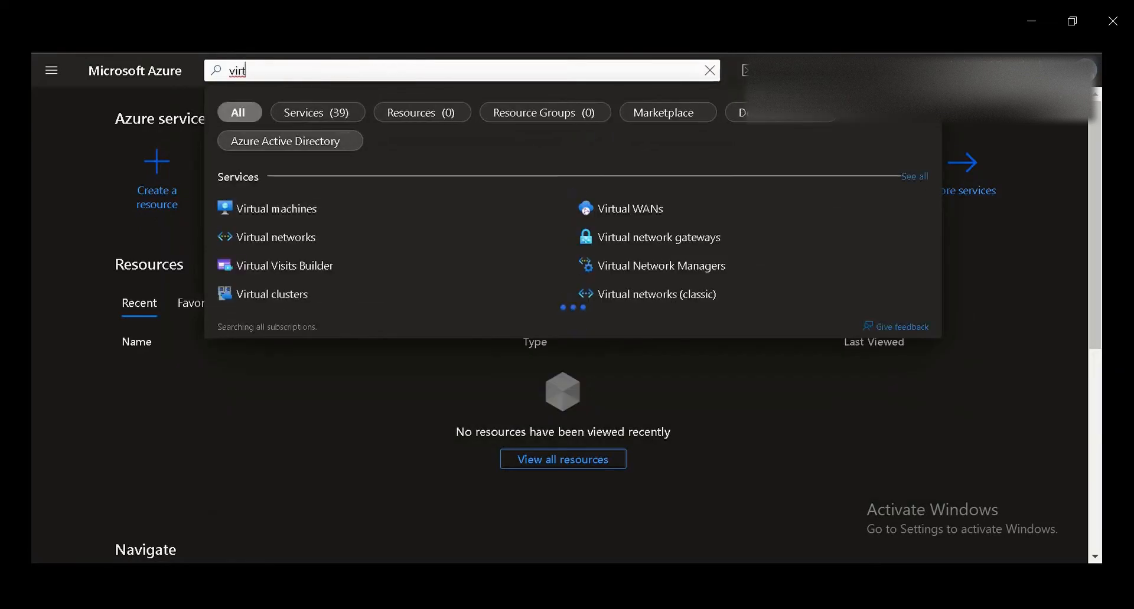
click(277, 209)
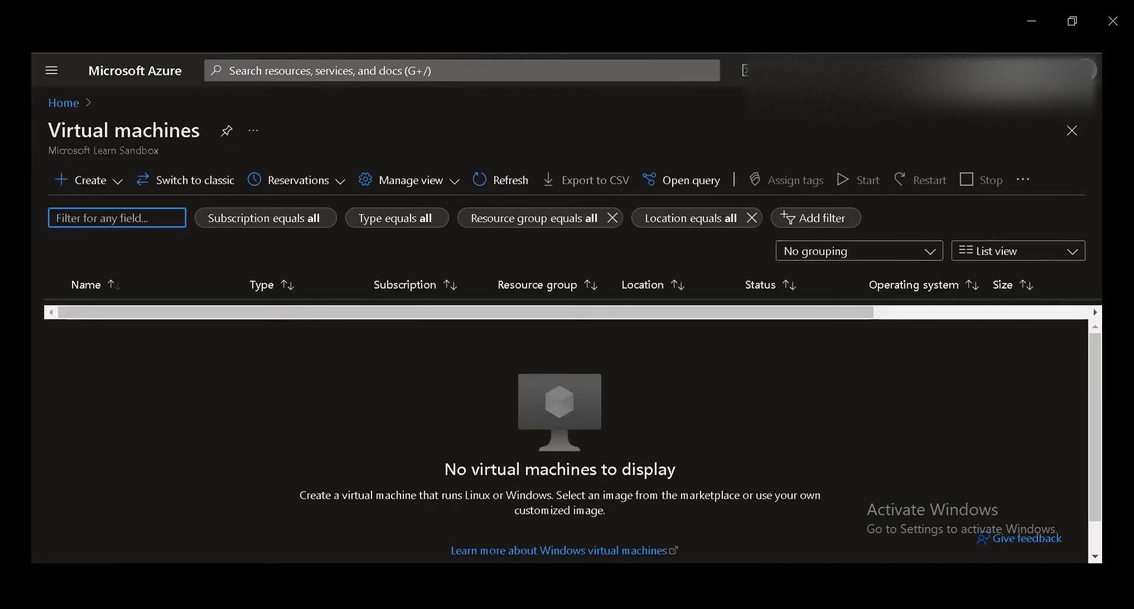
click(89, 180)
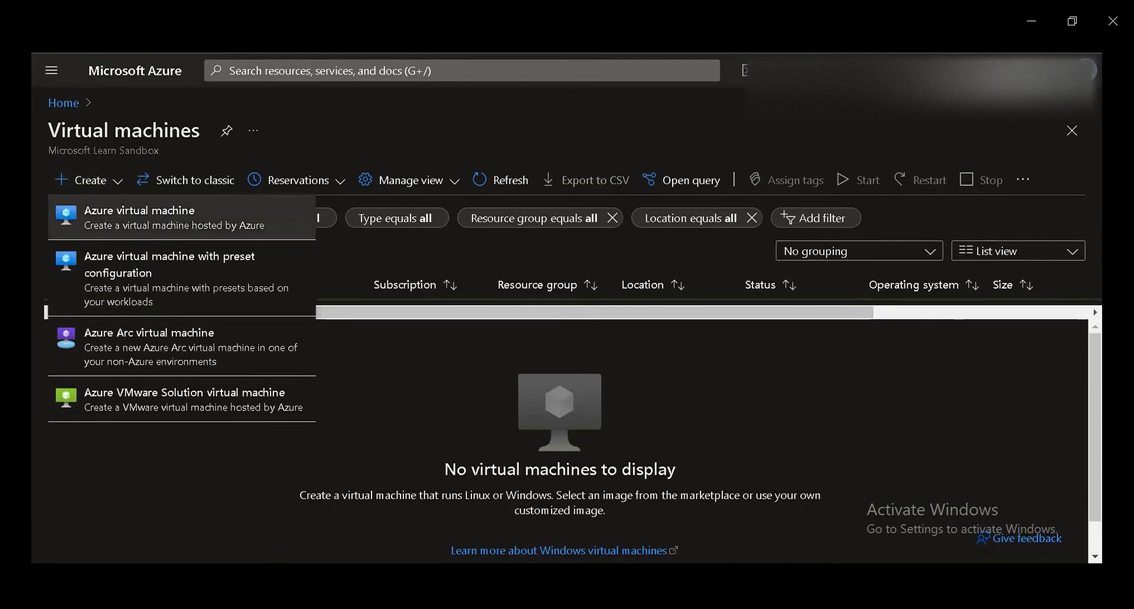
click(283, 211)
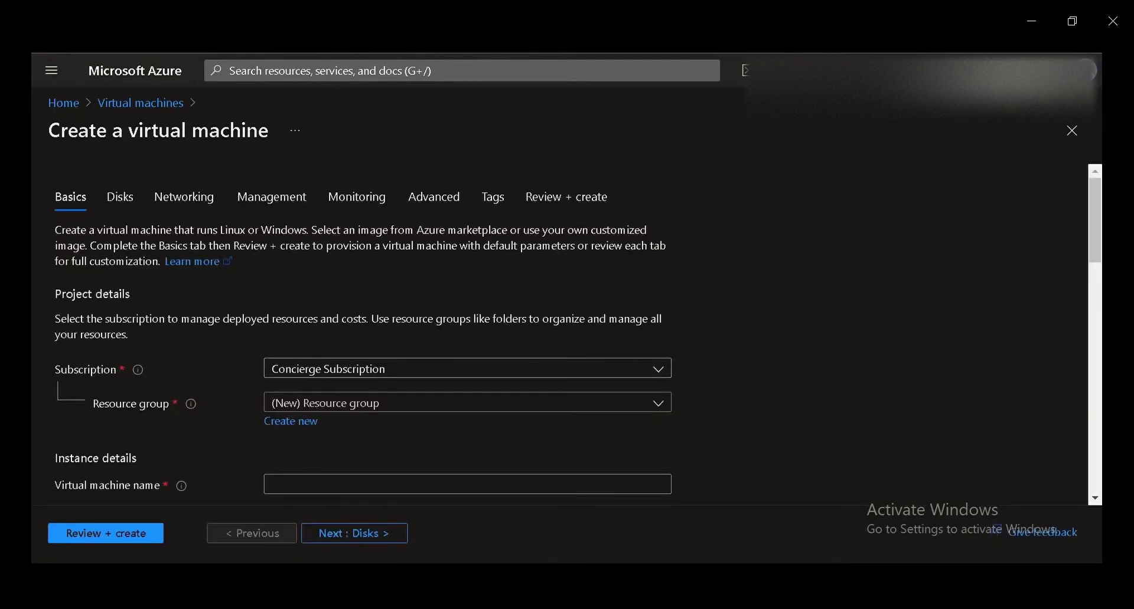
Step: Select the existing resource group learn-715c55e4-5016-4cf2-89ad-e059fadba359 and name the virtual machine myfirstvm
scroll(567, 337, down, 1)
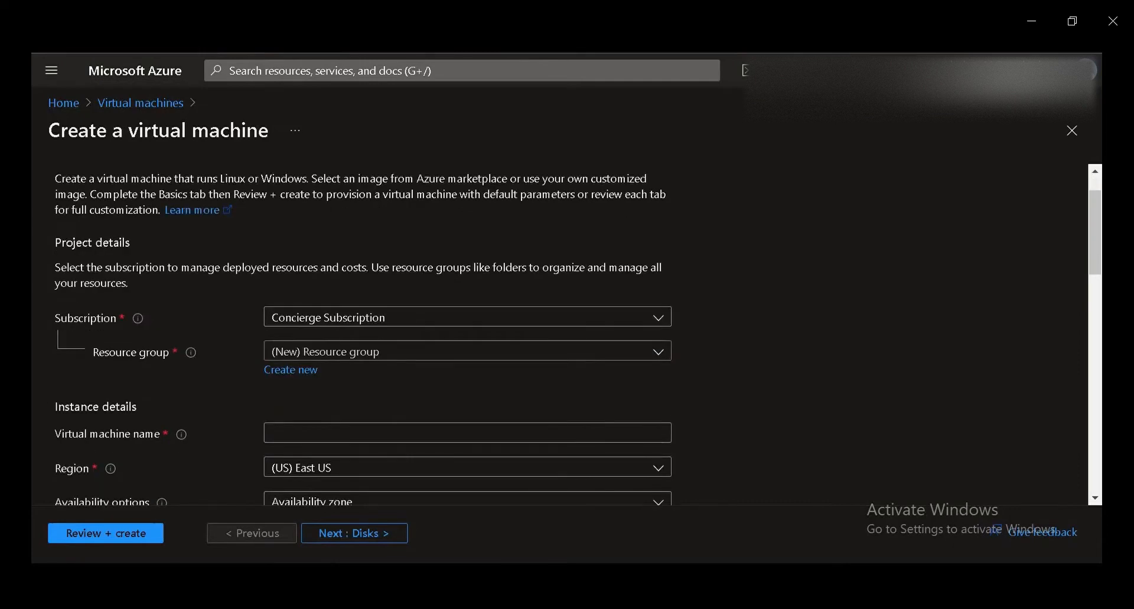
click(467, 351)
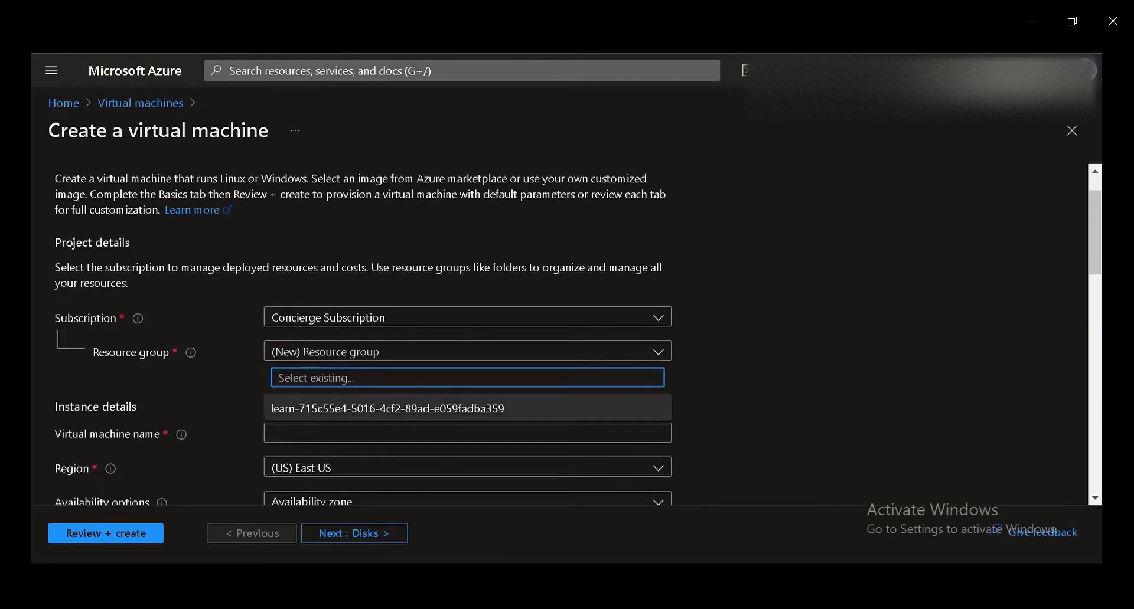
click(468, 408)
scroll(468, 402, down, 1)
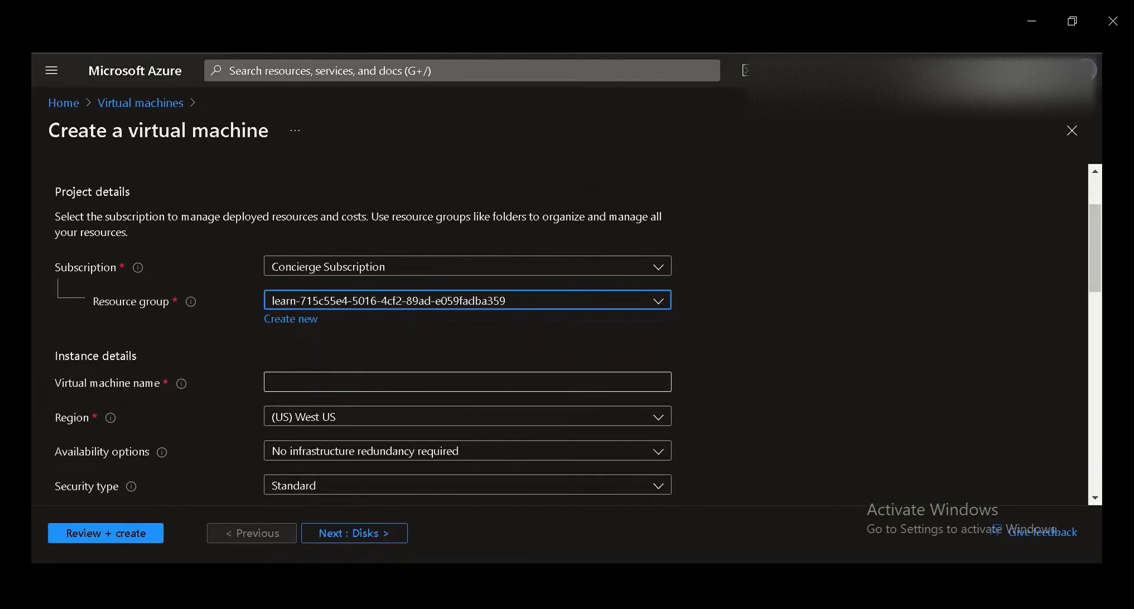
click(467, 382)
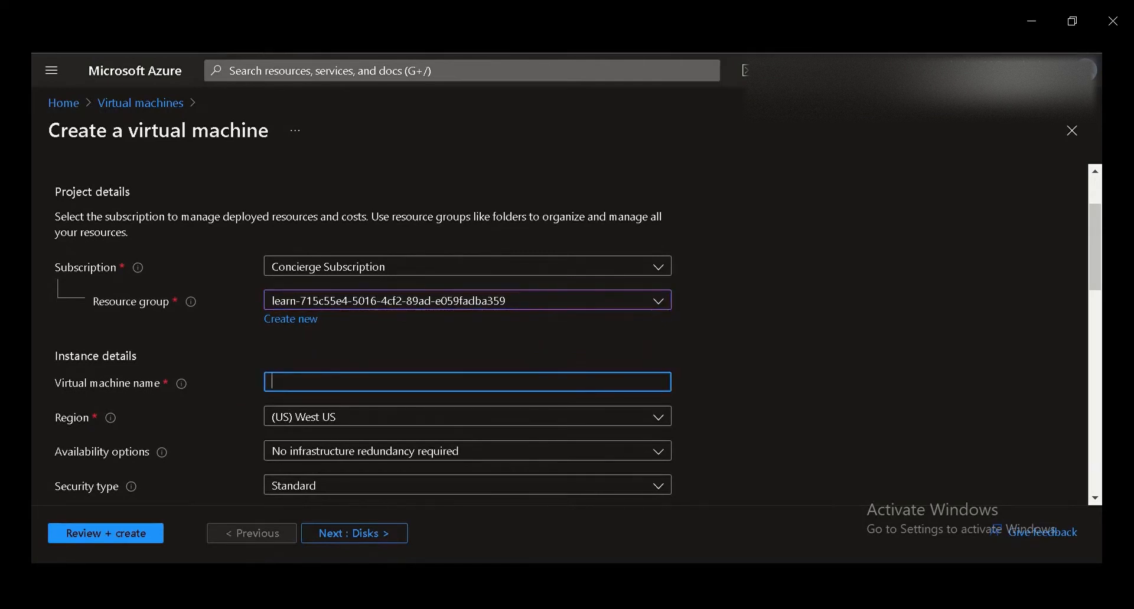
text(myfirstvm)
Step: Look through the regions offered for the virtual machine without changing the selection
scroll(650, 400, down, 1)
click(658, 365)
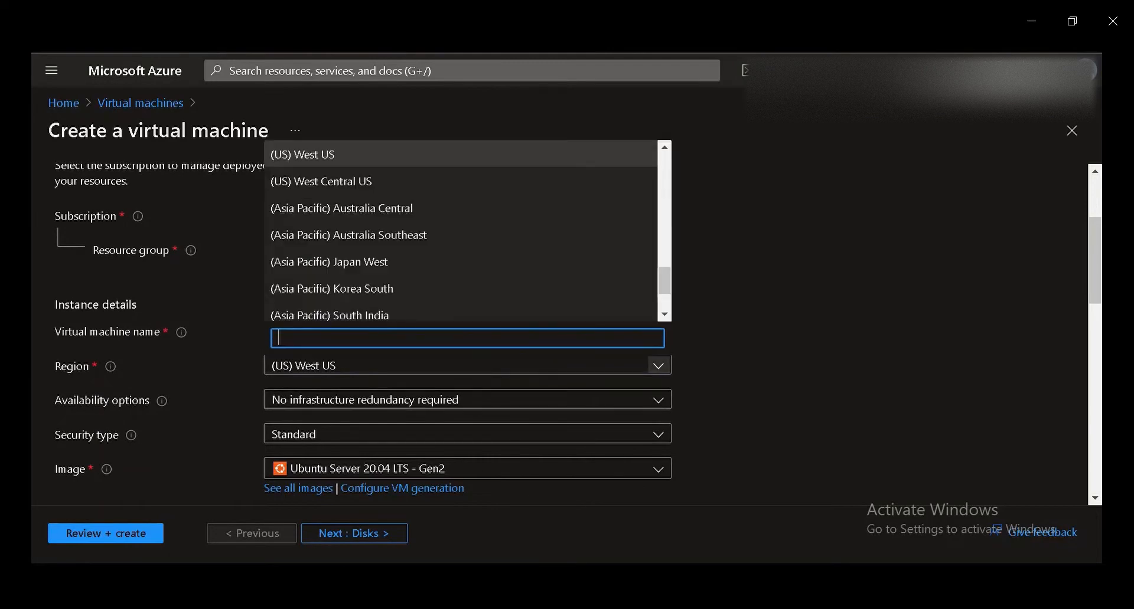
mouse_move(664, 281)
mouse_down()
mouse_move(665, 293)
mouse_move(664, 168)
mouse_move(665, 294)
mouse_up()
key(Escape)
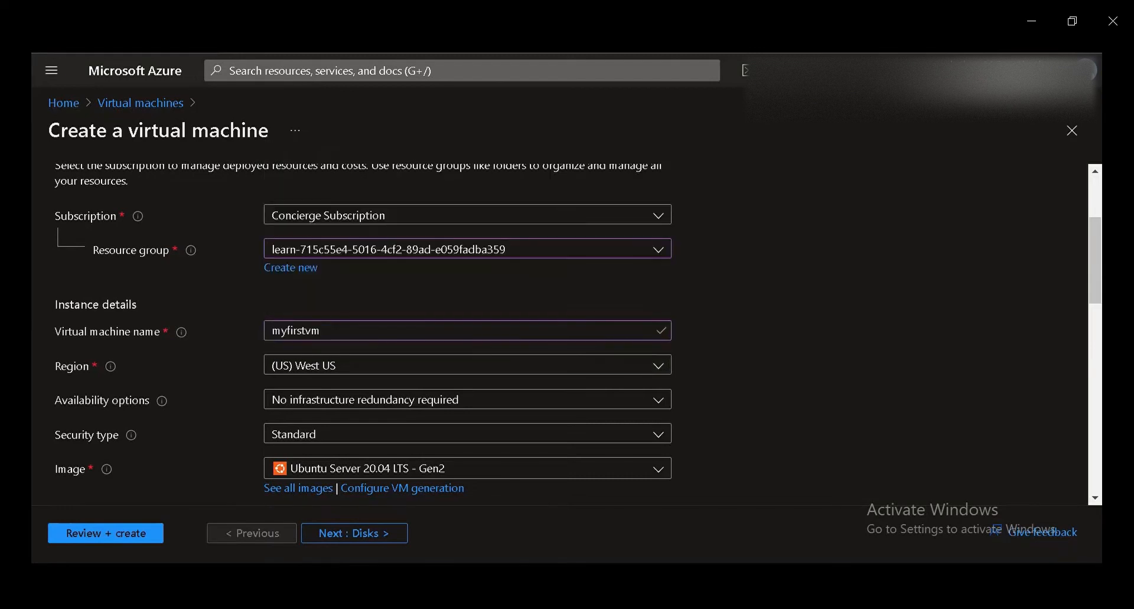
Step: Review the choices offered for the virtual machine's availability options and security type without changing either
scroll(560, 334, down, 2)
scroll(560, 334, down, 1)
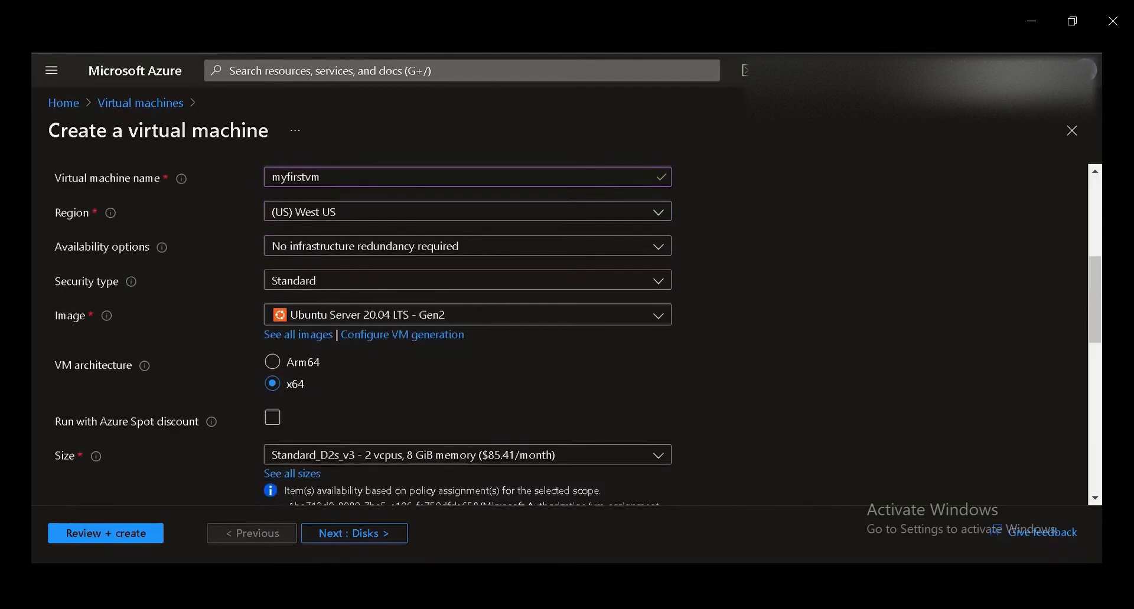
click(658, 246)
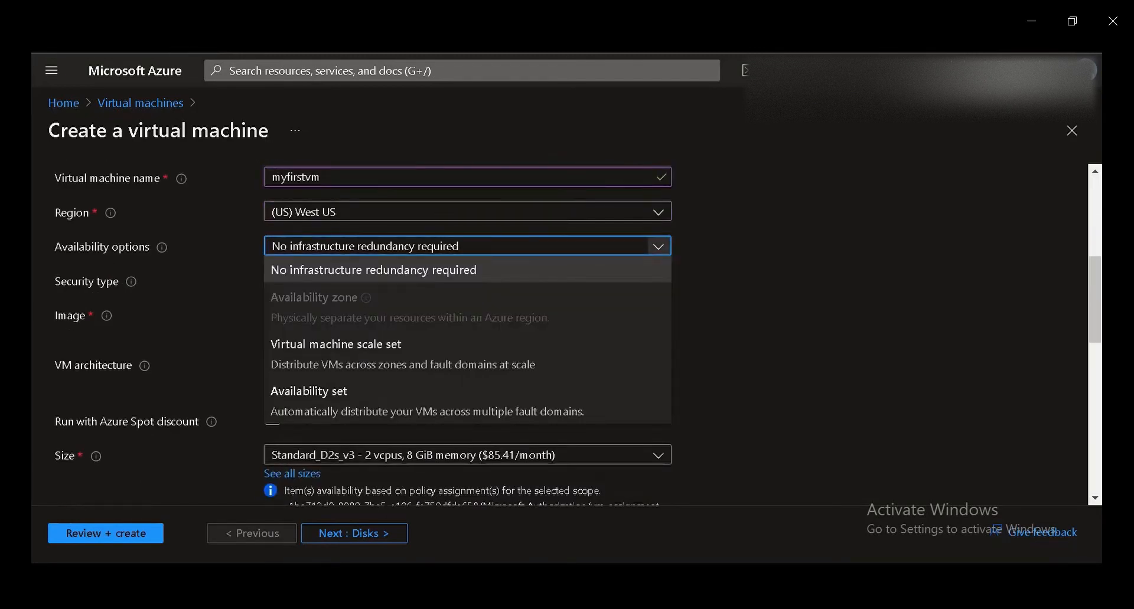
key(Escape)
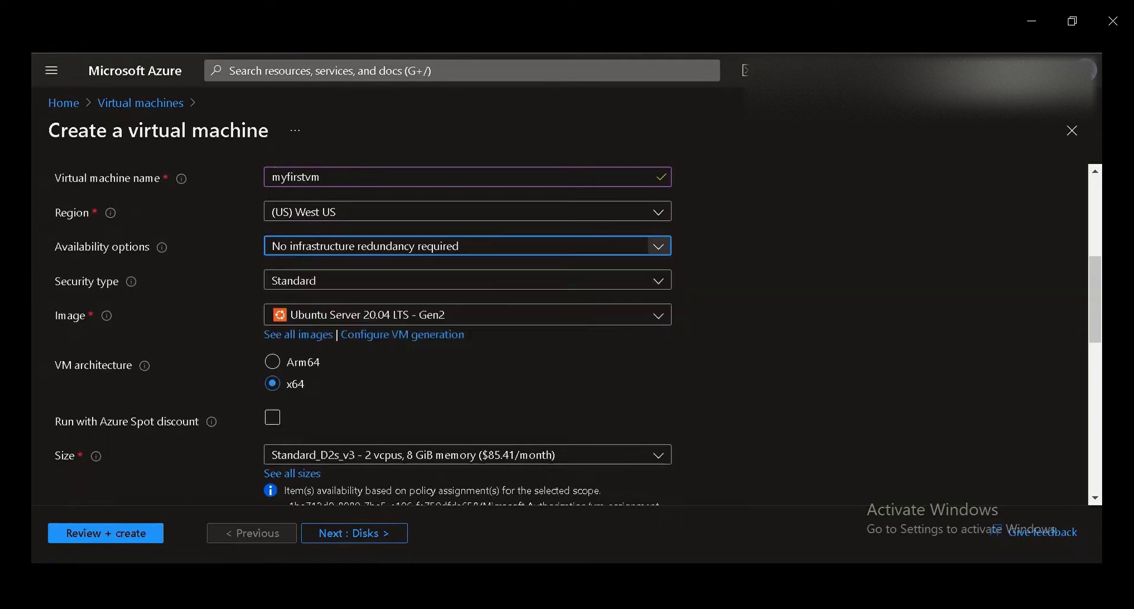
click(658, 281)
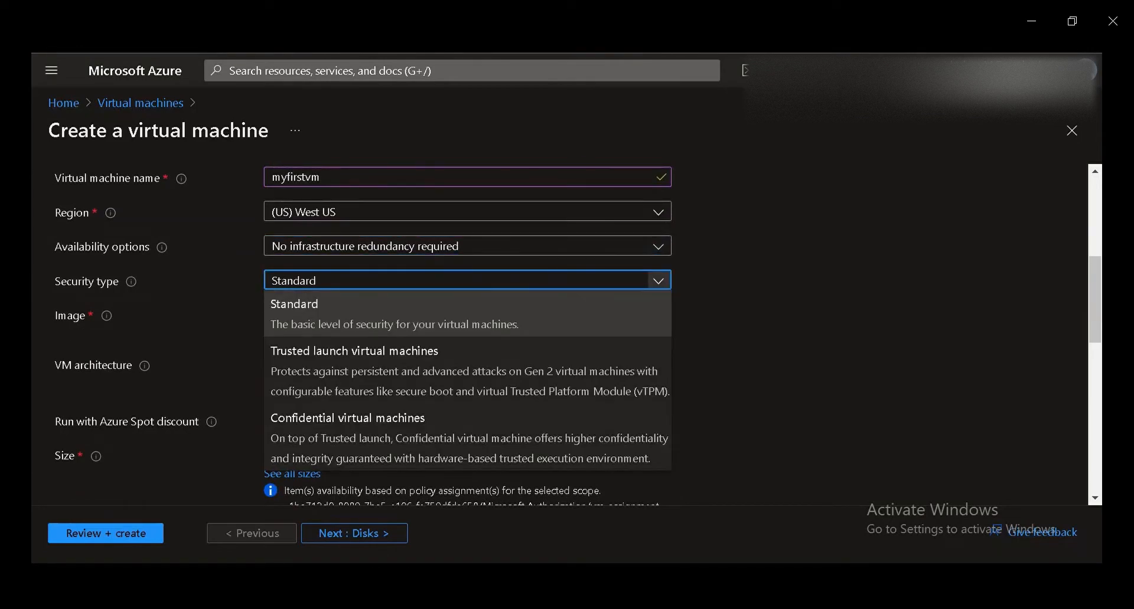
key(Escape)
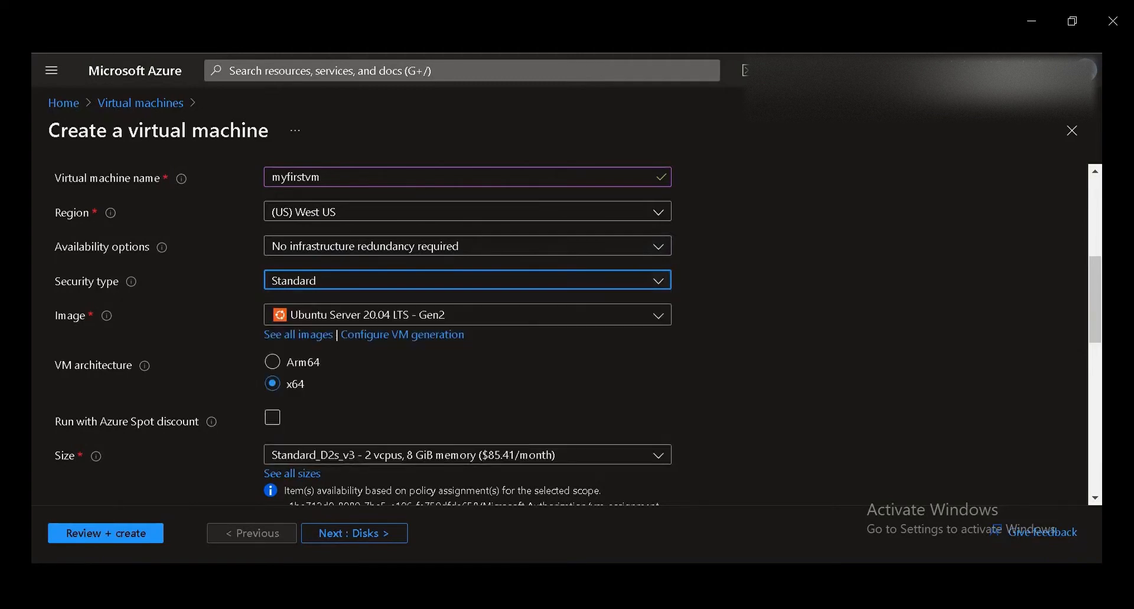
Step: Look through the operating system images for the virtual machine and filter them with "wind", without choosing one
click(658, 315)
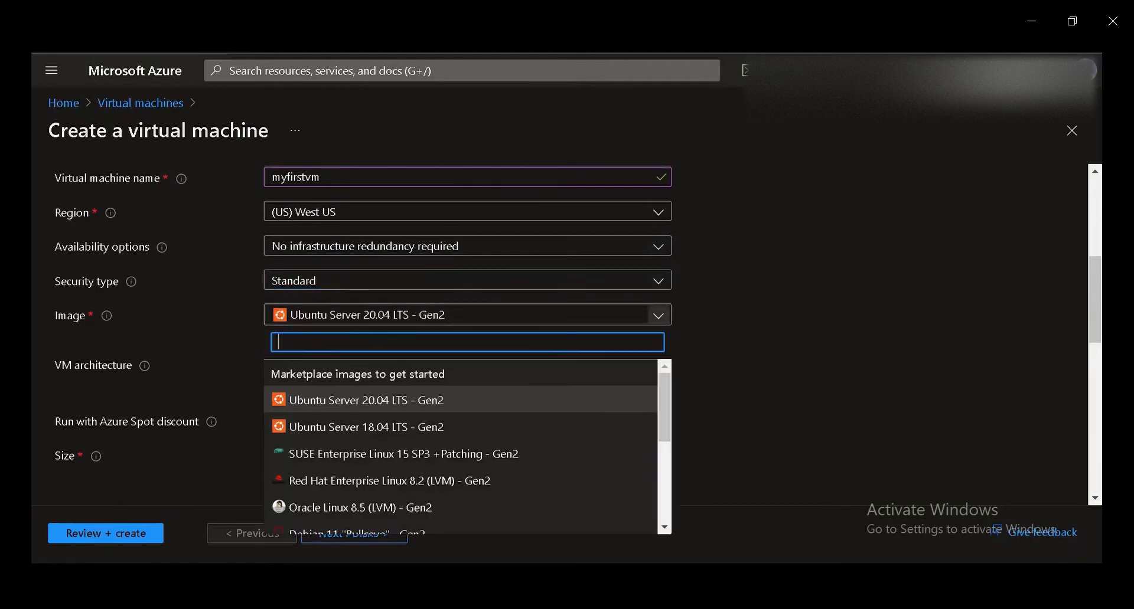
drag(664, 407, 665, 486)
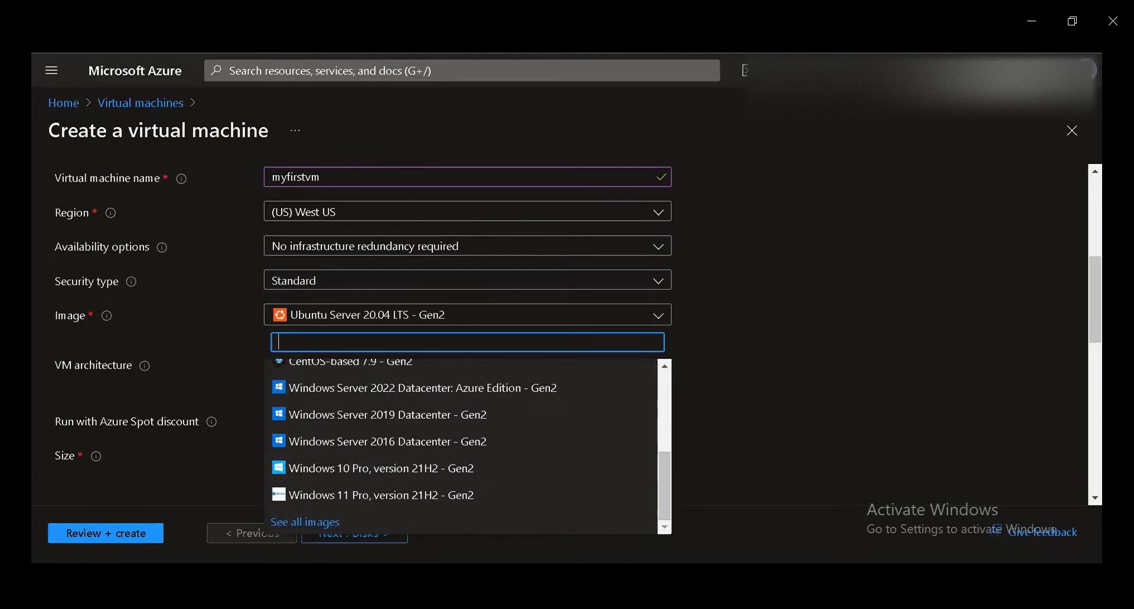
text(wind)
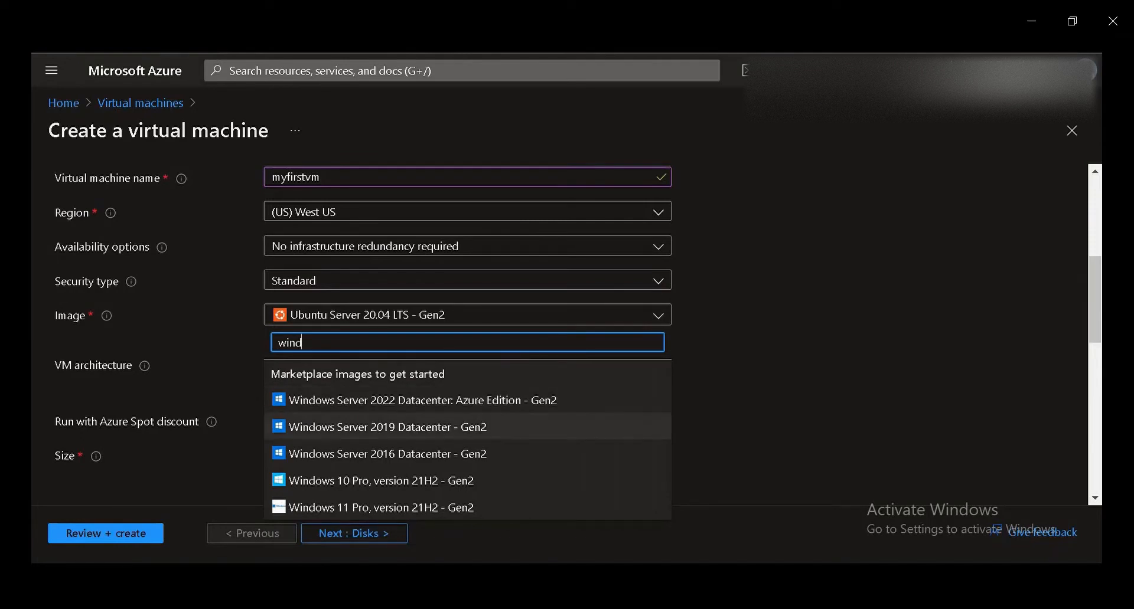
key(Escape)
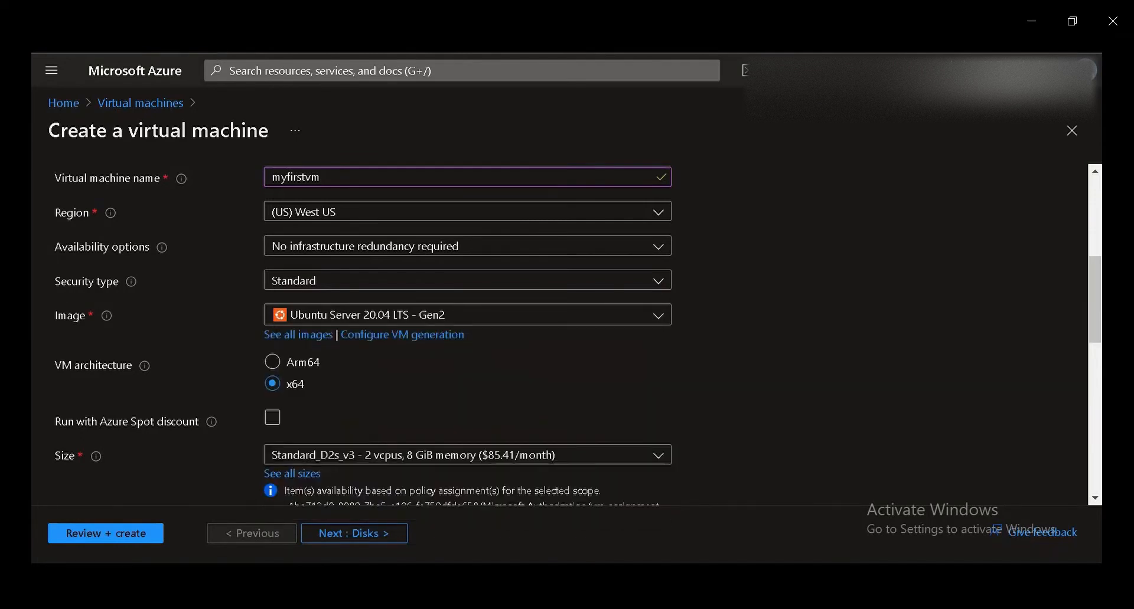
Step: Open the full Marketplace image catalogue, filter it by Free pricing and look through the images
click(298, 335)
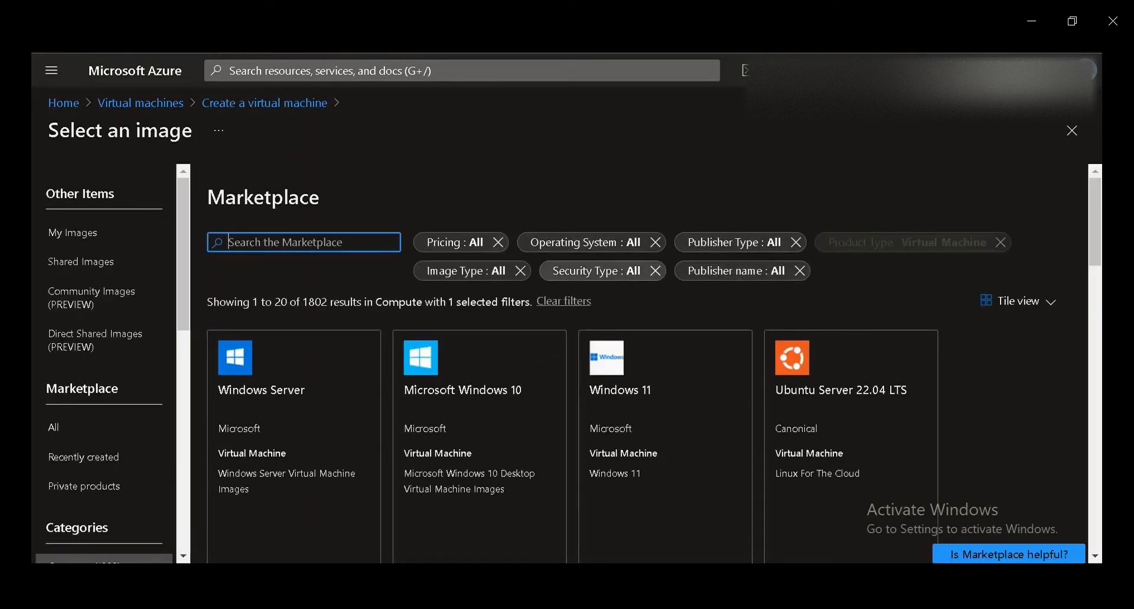
click(460, 242)
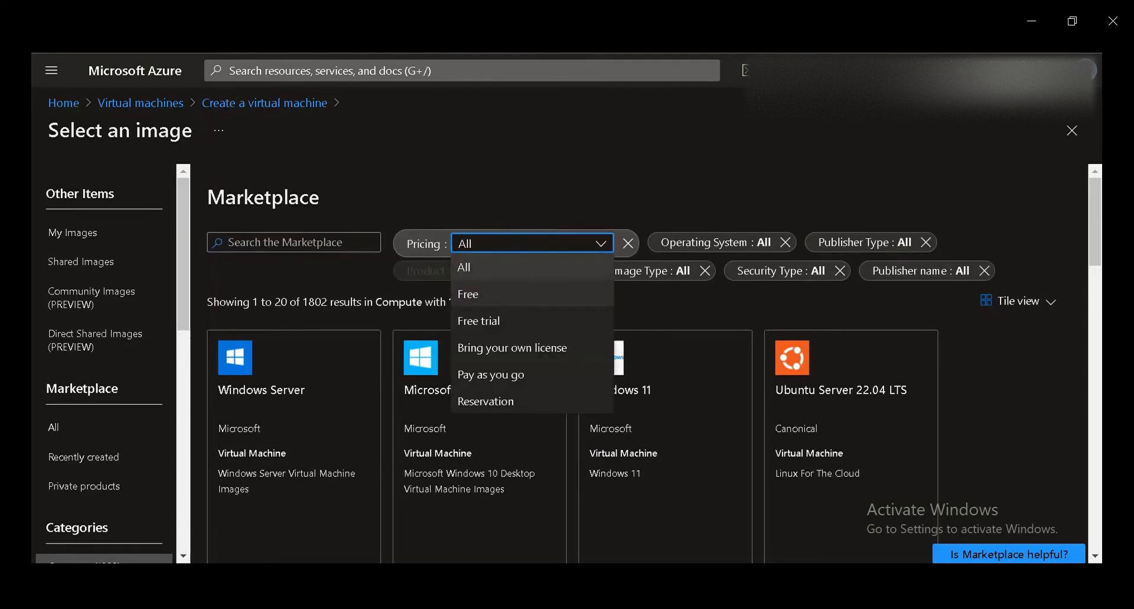
click(473, 294)
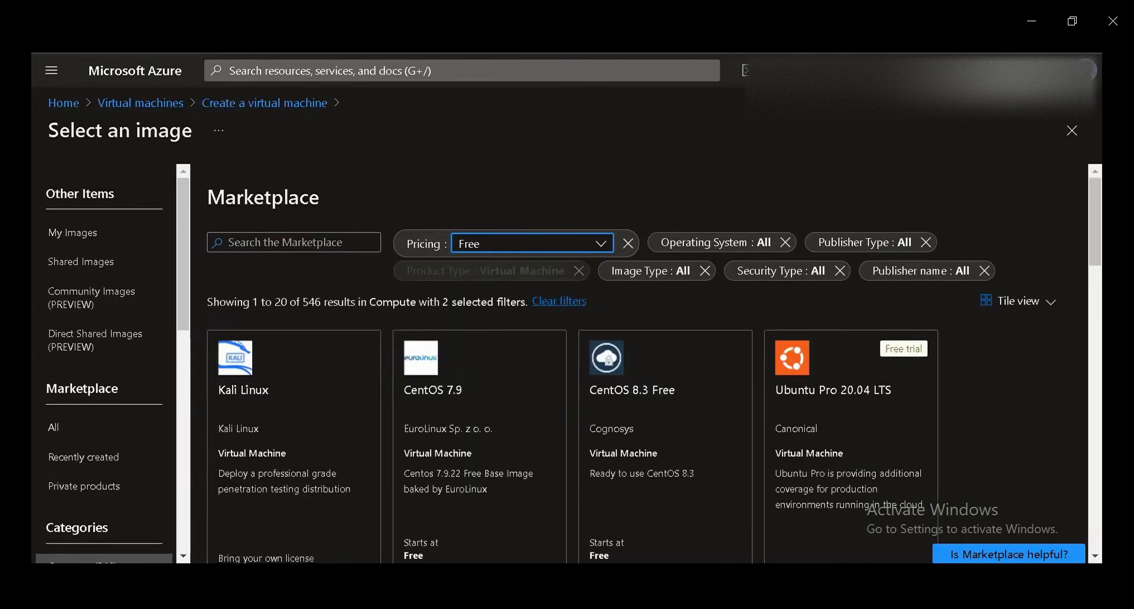
scroll(647, 364, down, 8)
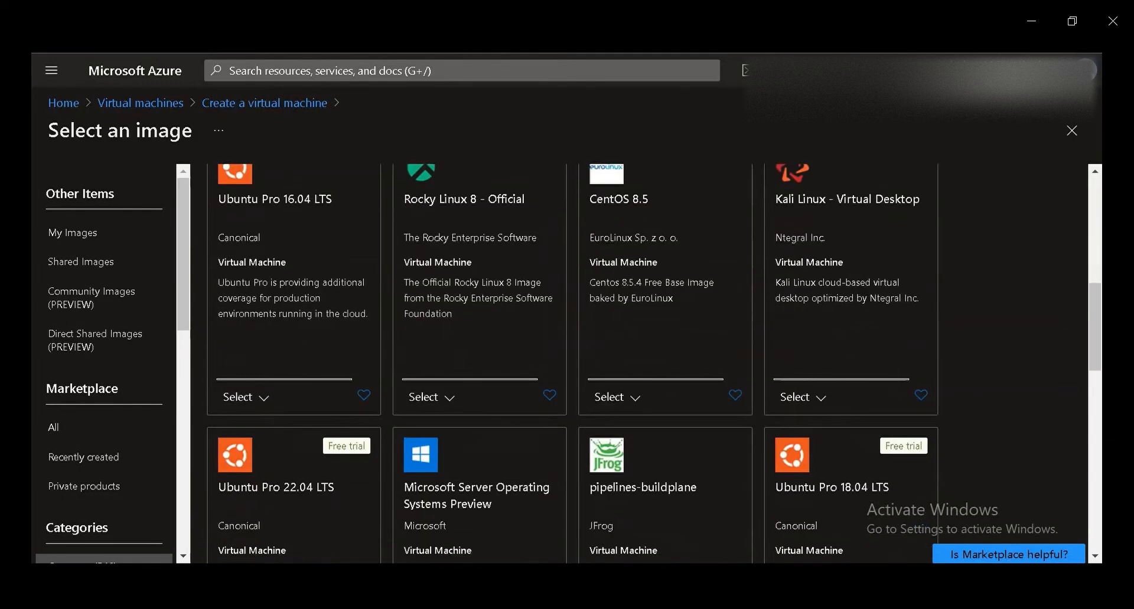
scroll(647, 363, down, 7)
scroll(646, 364, up, 10)
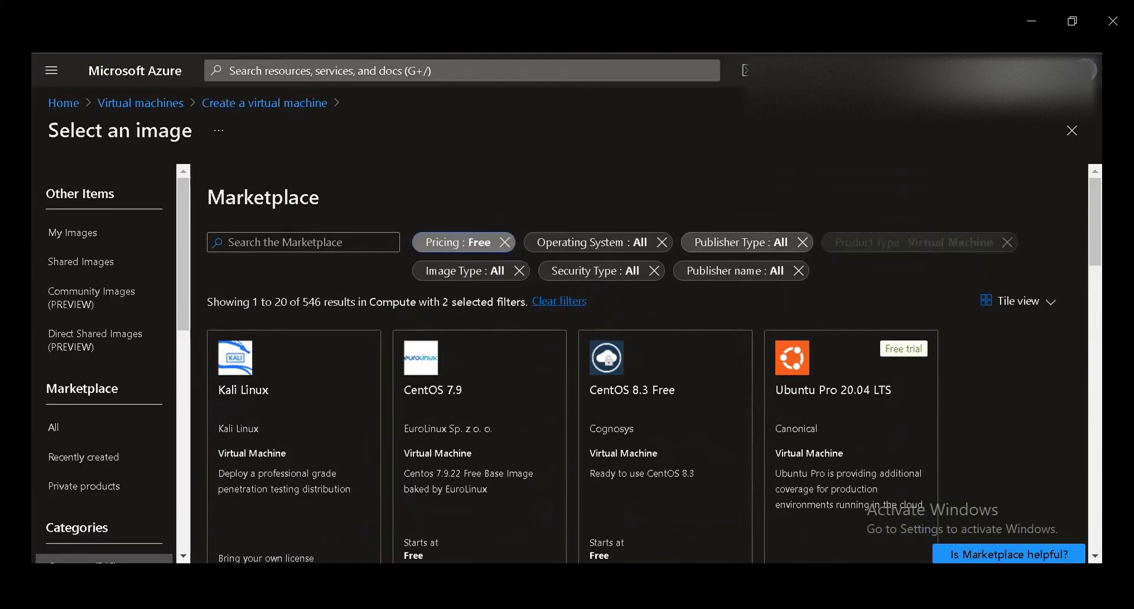
Step: Restrict the image catalogue to the Windows Server 2019 operating system, browse the images and return to the virtual machine form
click(590, 242)
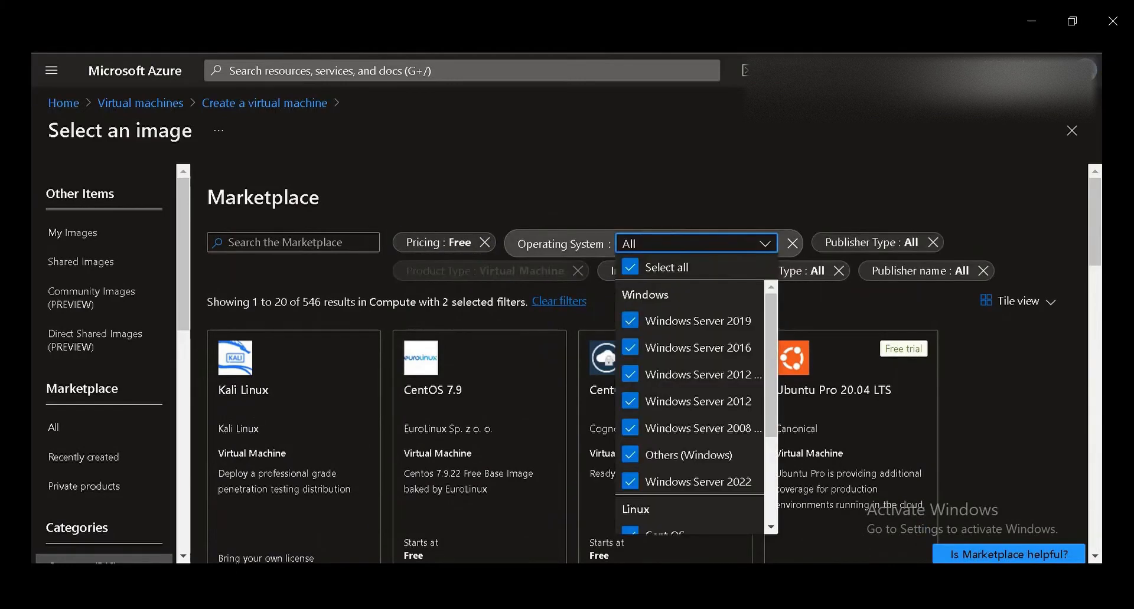
click(631, 267)
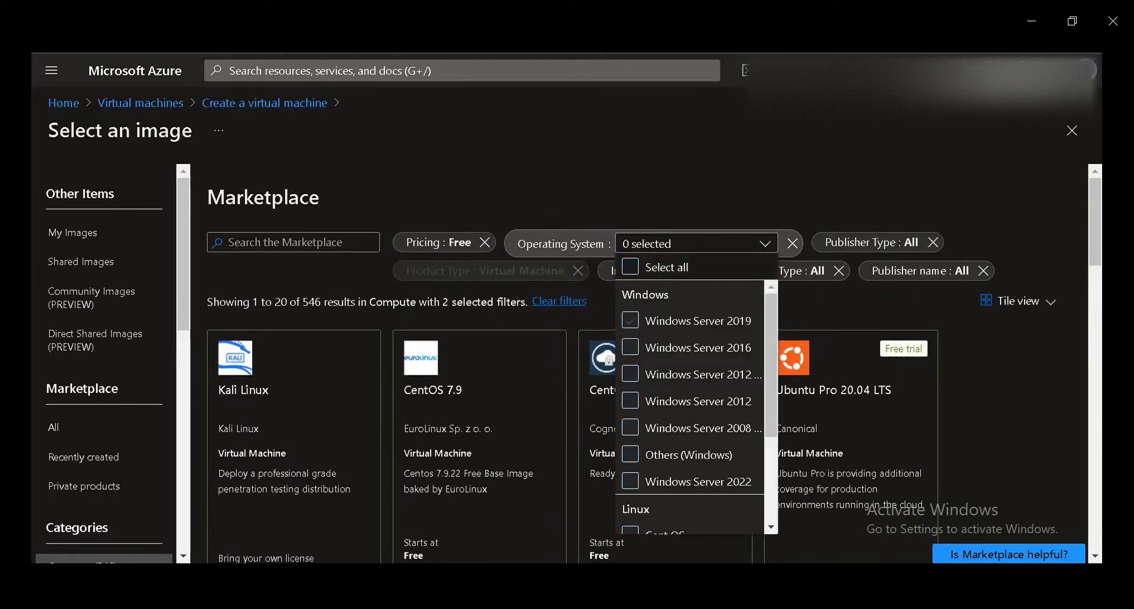
click(630, 321)
click(697, 200)
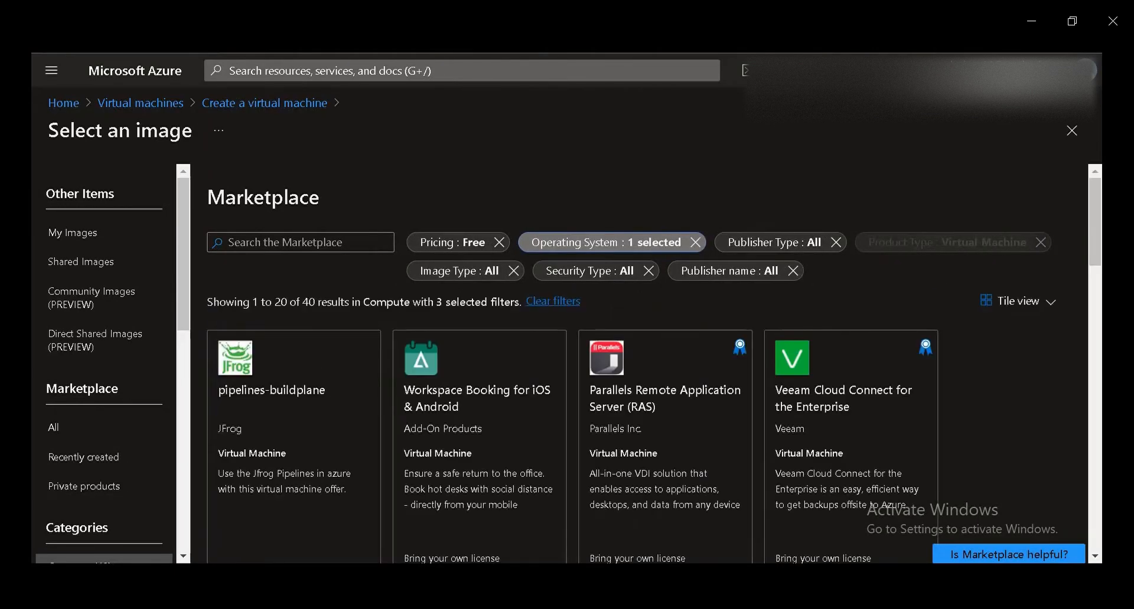
scroll(650, 363, down, 15)
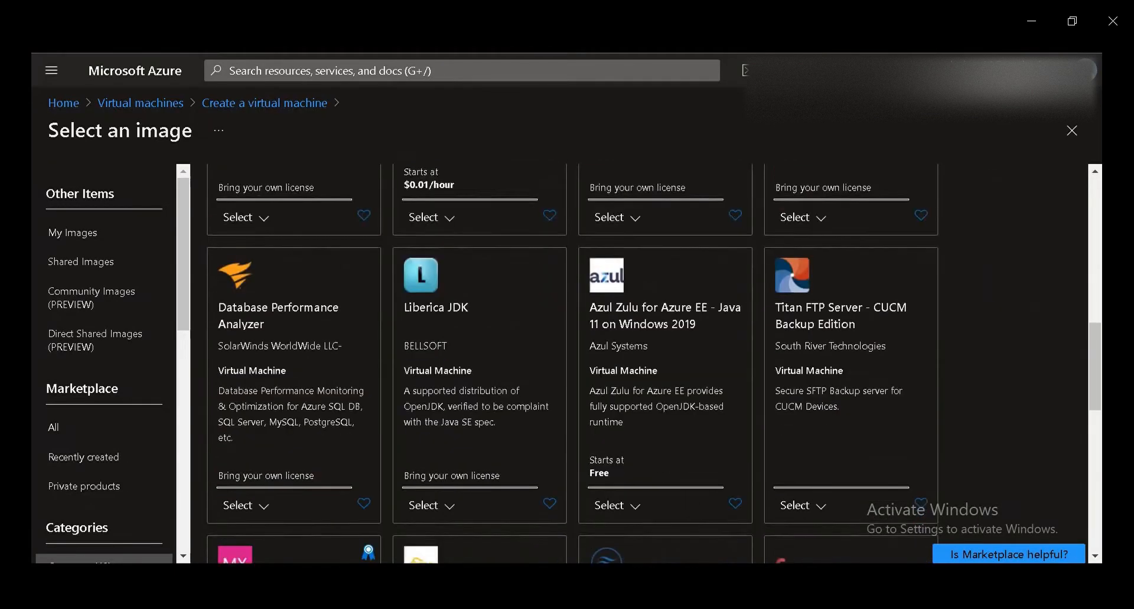
scroll(649, 363, down, 6)
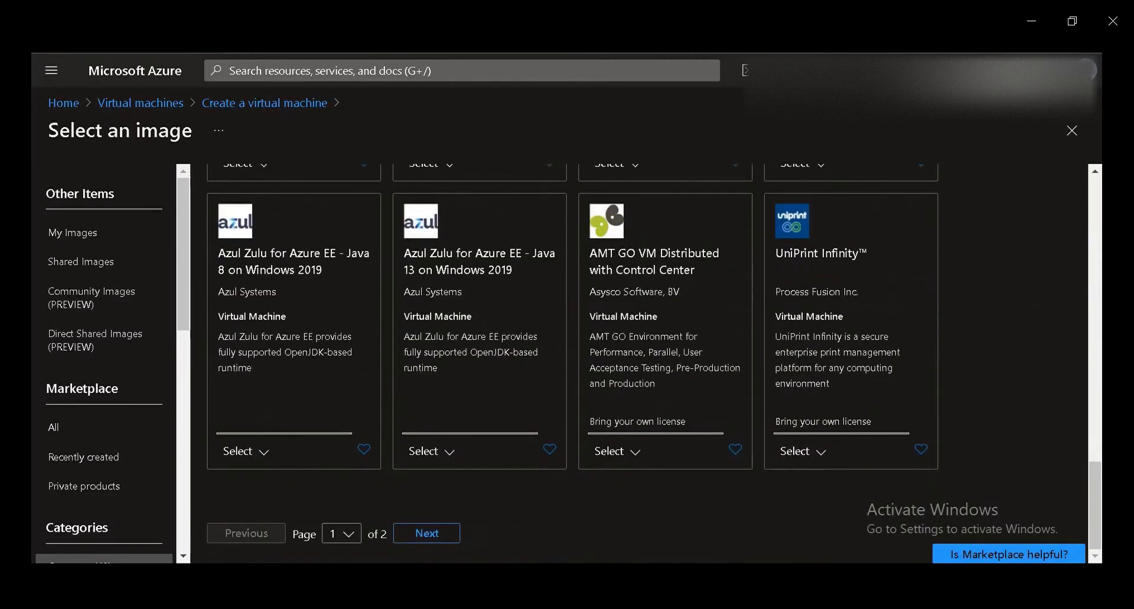
scroll(650, 363, up, 20)
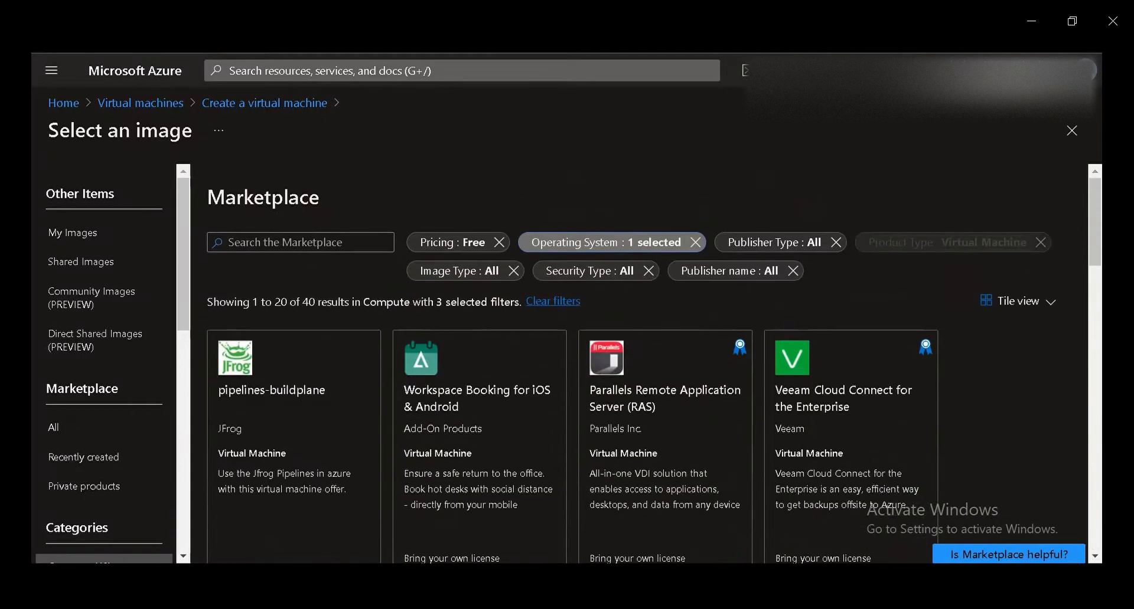
click(264, 103)
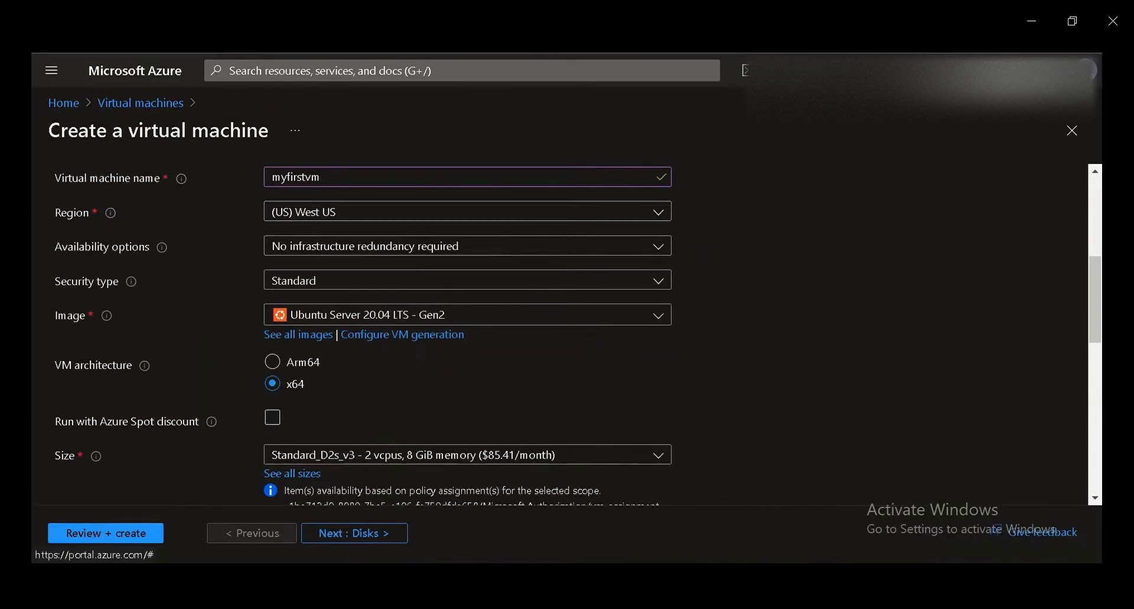
Step: Set the virtual machine's image to Windows Server 2022 Datacenter: Azure Edition - Gen2
click(467, 315)
scroll(467, 454, down, 2)
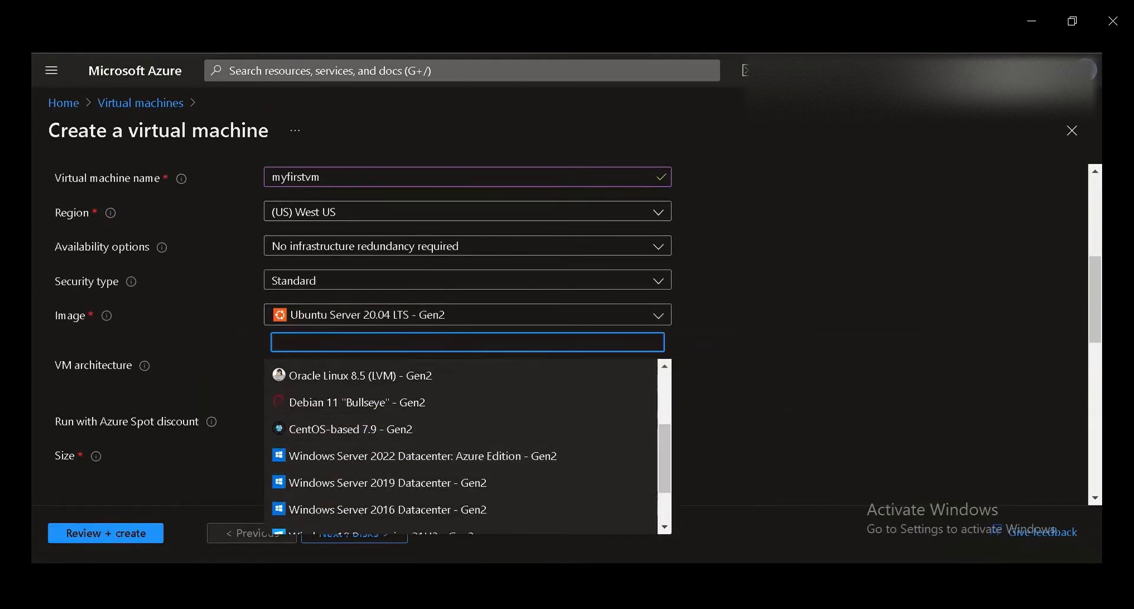
drag(664, 459, 665, 478)
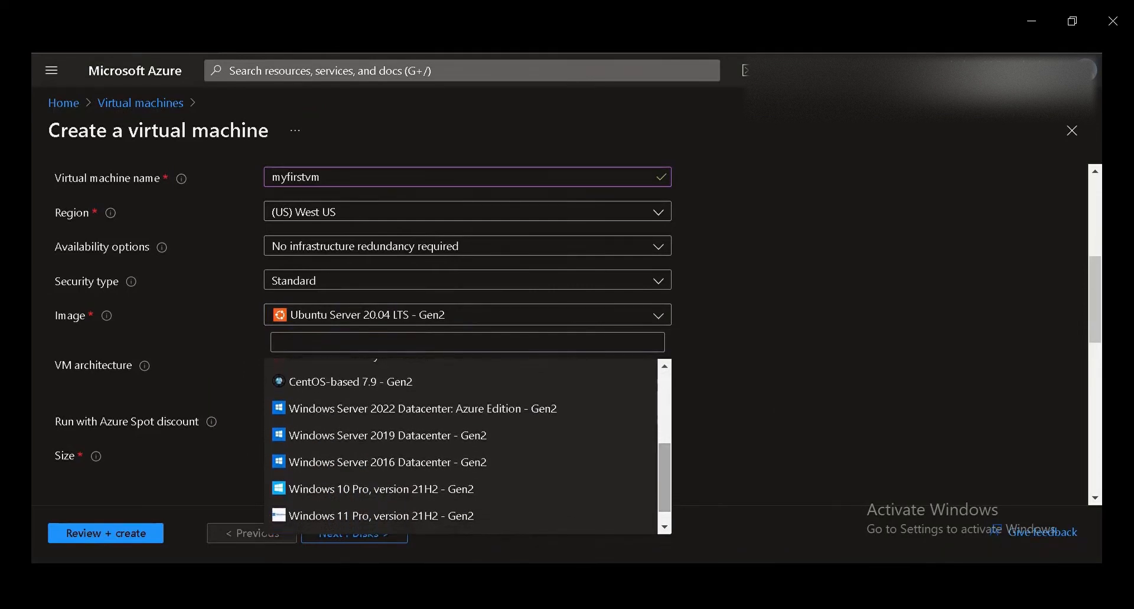
click(423, 409)
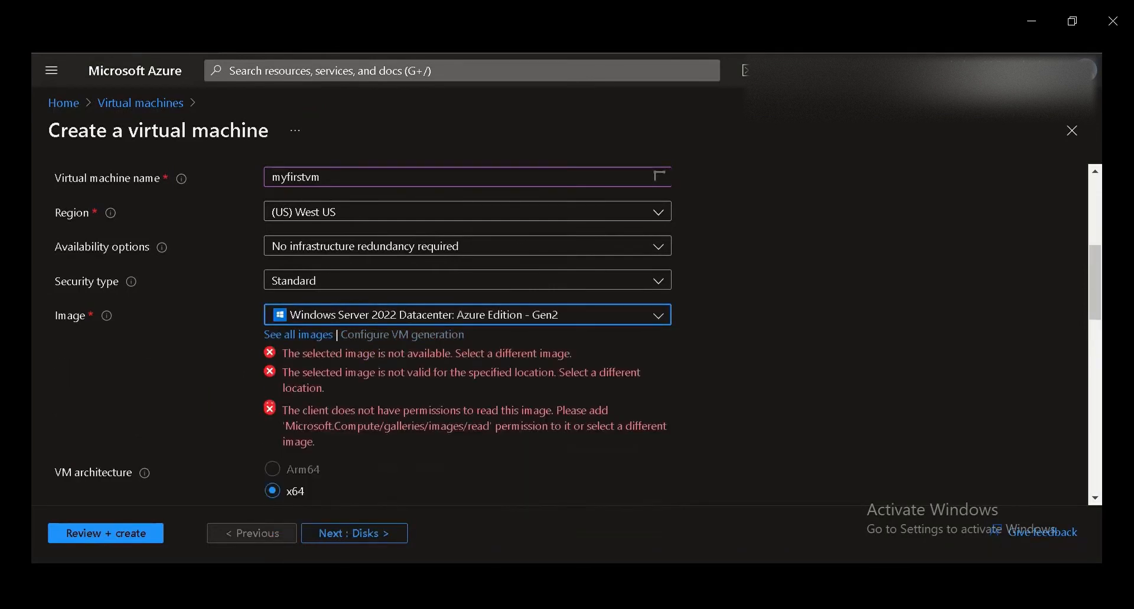
scroll(664, 176, down, 3)
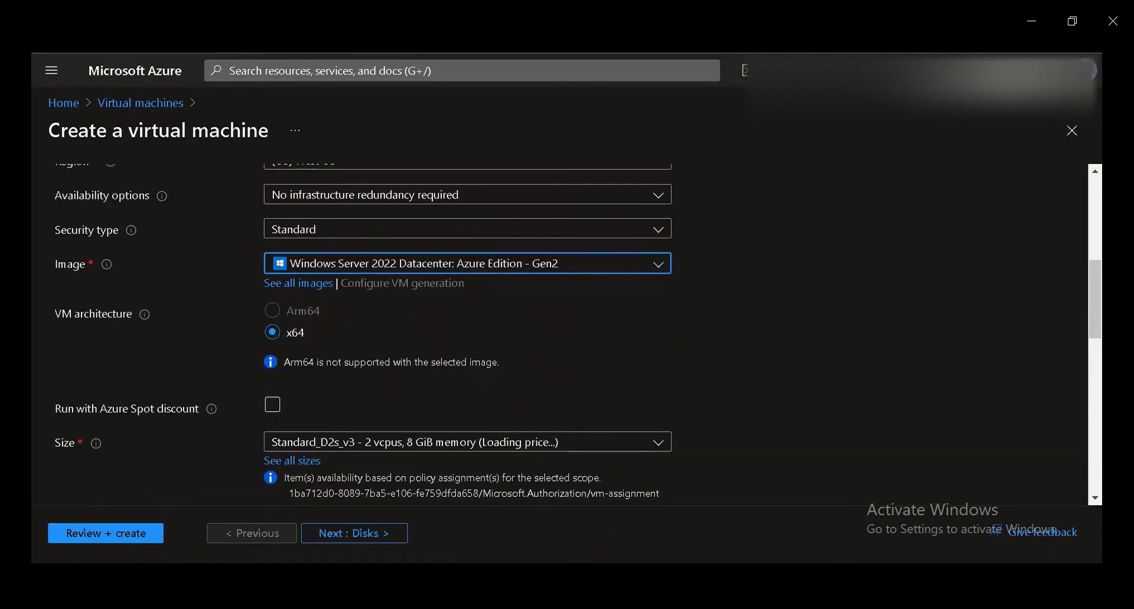
Step: Look through the available virtual machine sizes, including the full size catalogue, and return to the form without changing the size
scroll(567, 334, down, 1)
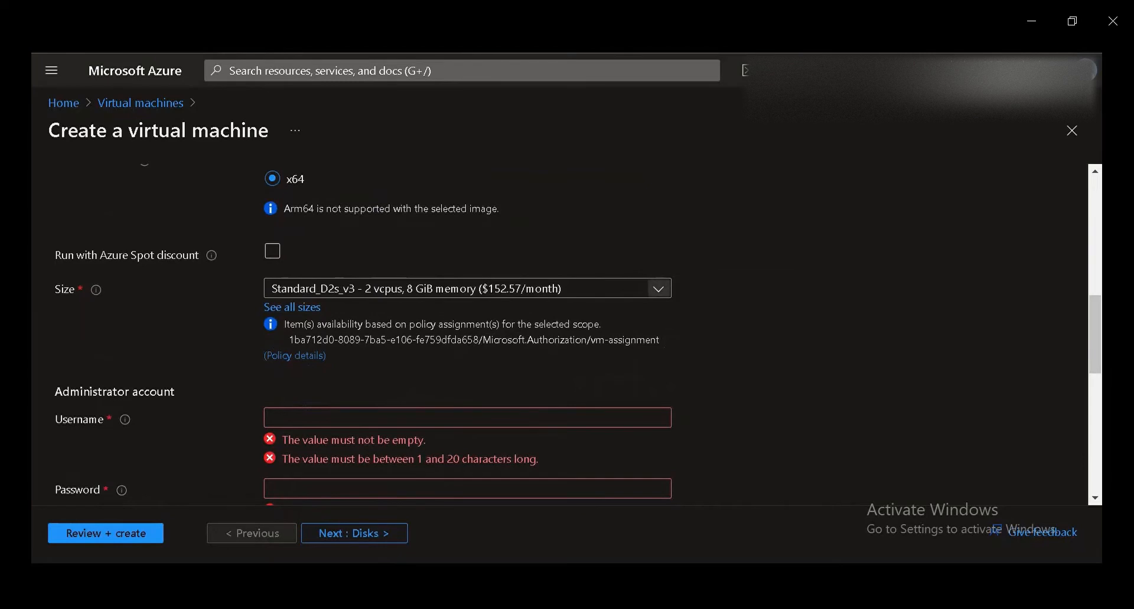
click(658, 288)
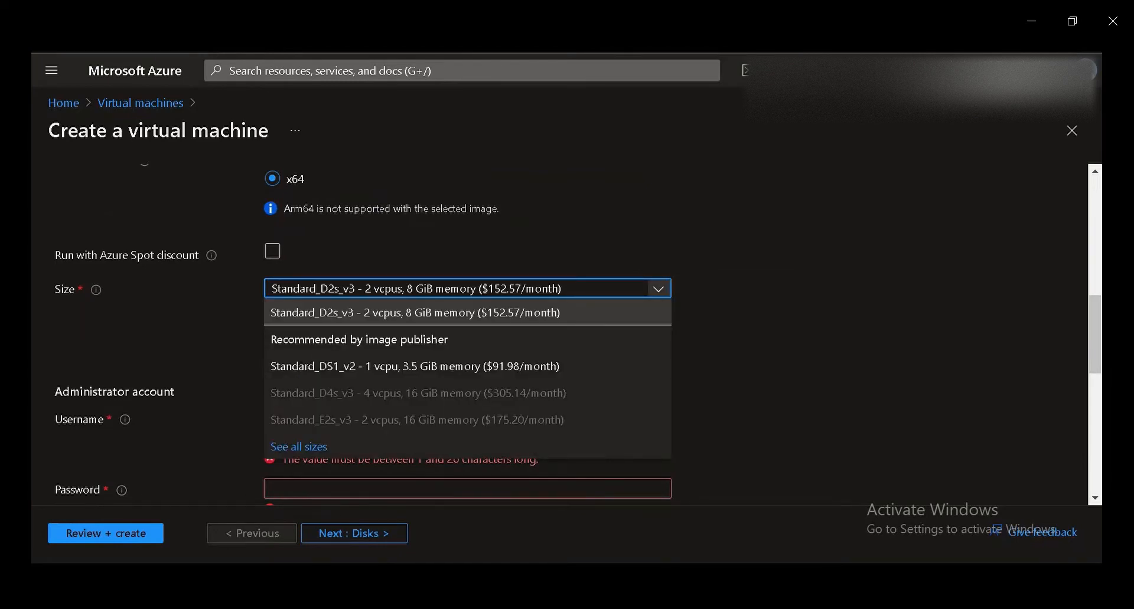
click(658, 288)
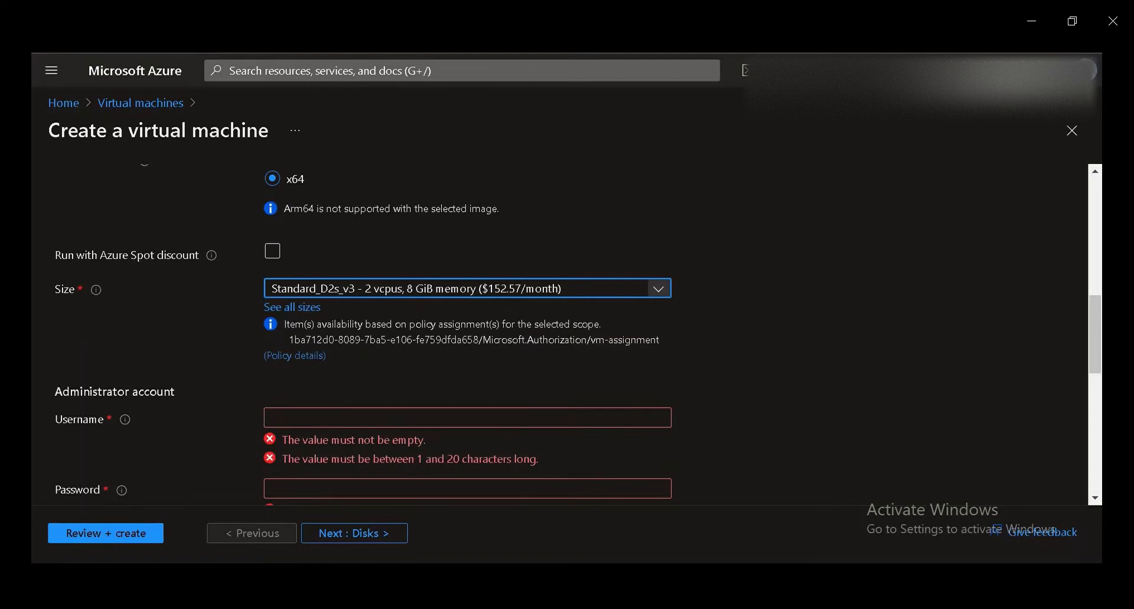
click(292, 307)
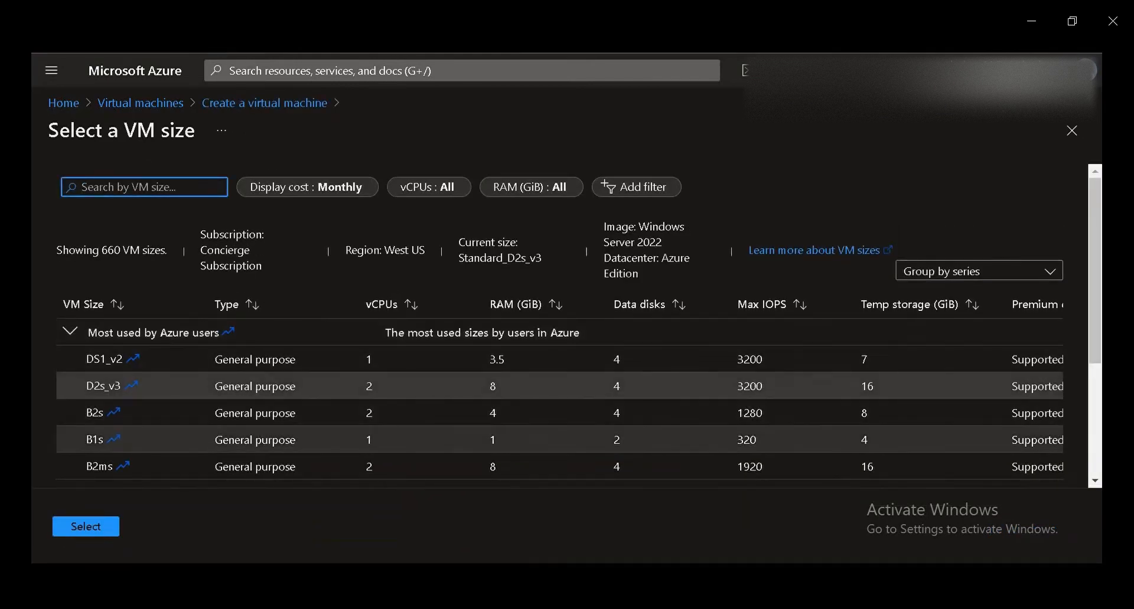
scroll(560, 464, down, 3)
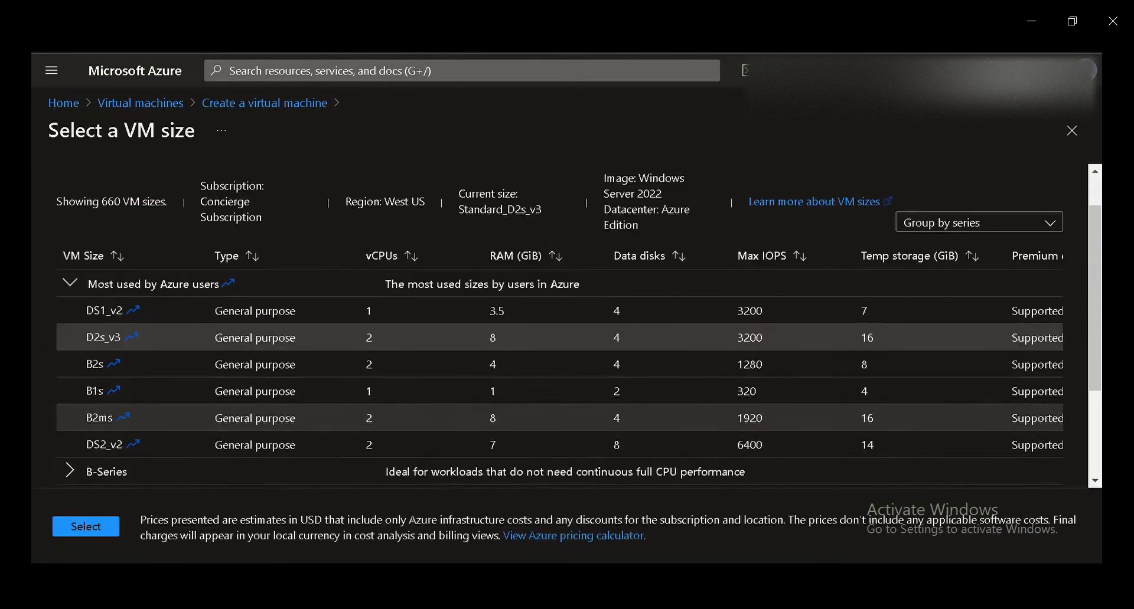
scroll(560, 453, up, 2)
scroll(560, 445, up, 1)
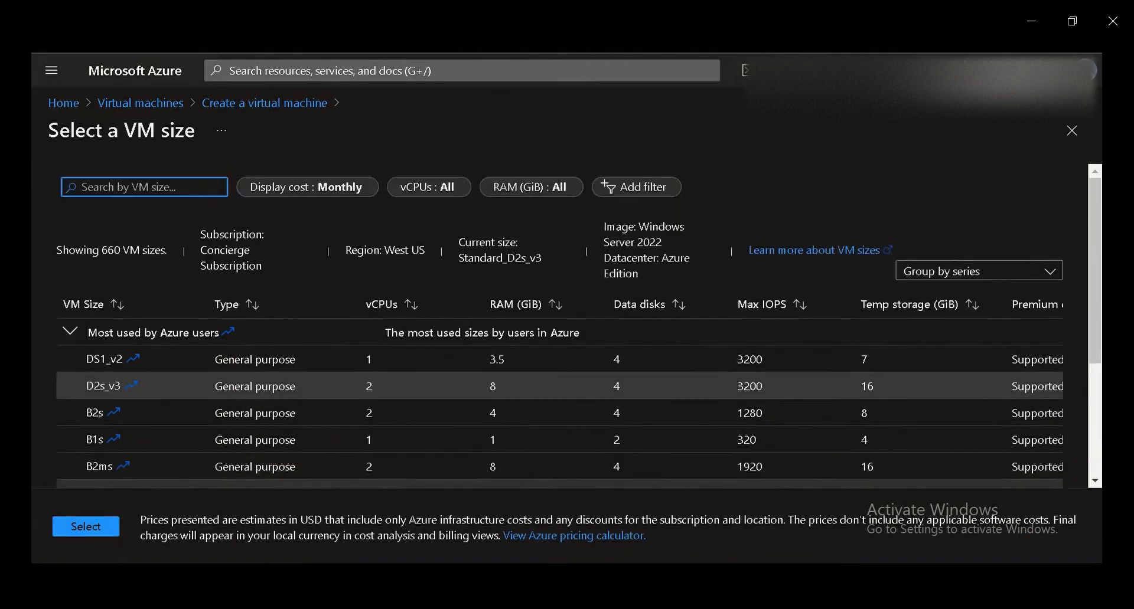
click(265, 103)
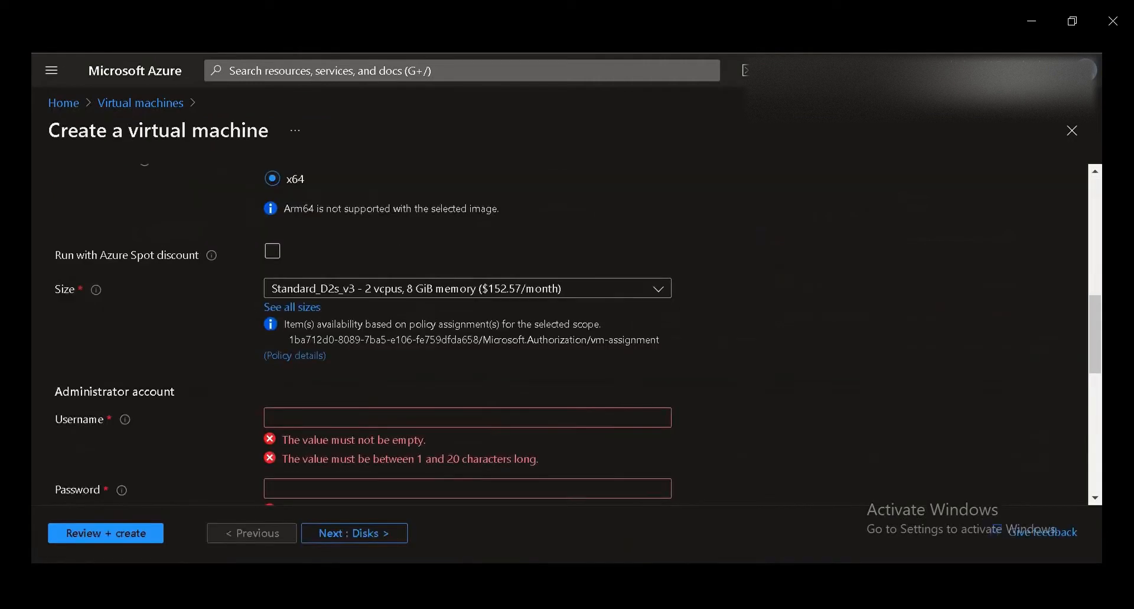
Step: Set the administrator account's username to azurevmadmin
click(366, 367)
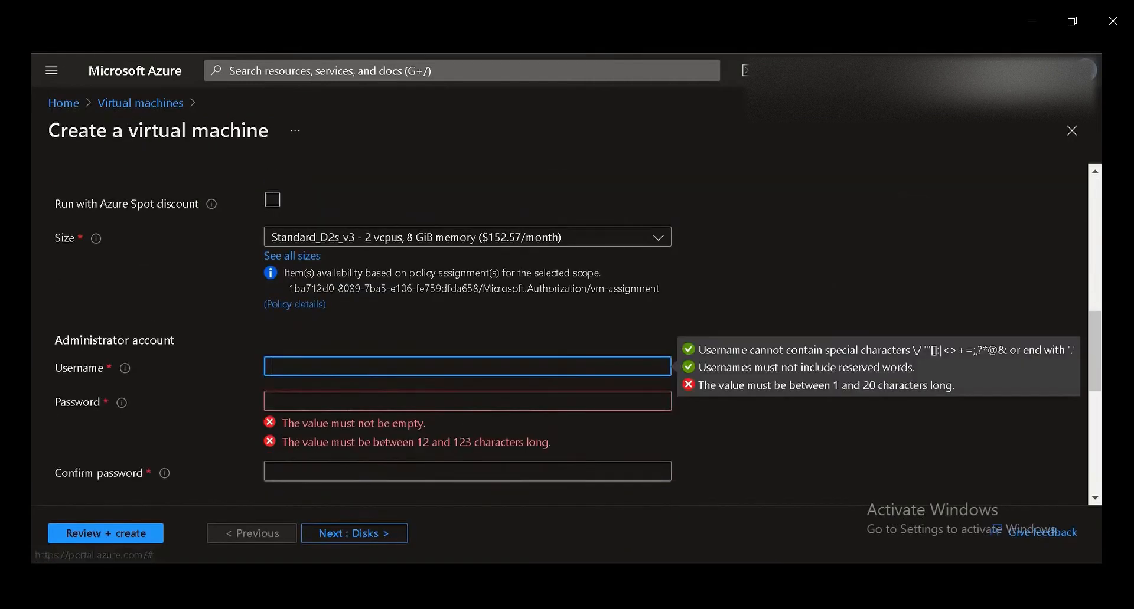
text(azure)
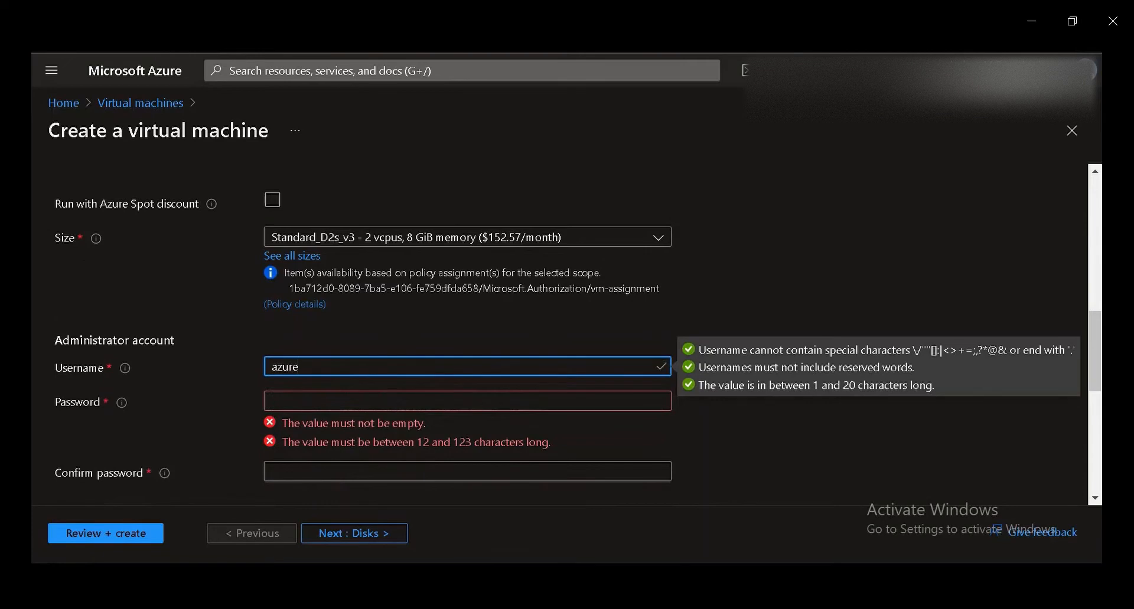
text(vmadmin)
key(Tab)
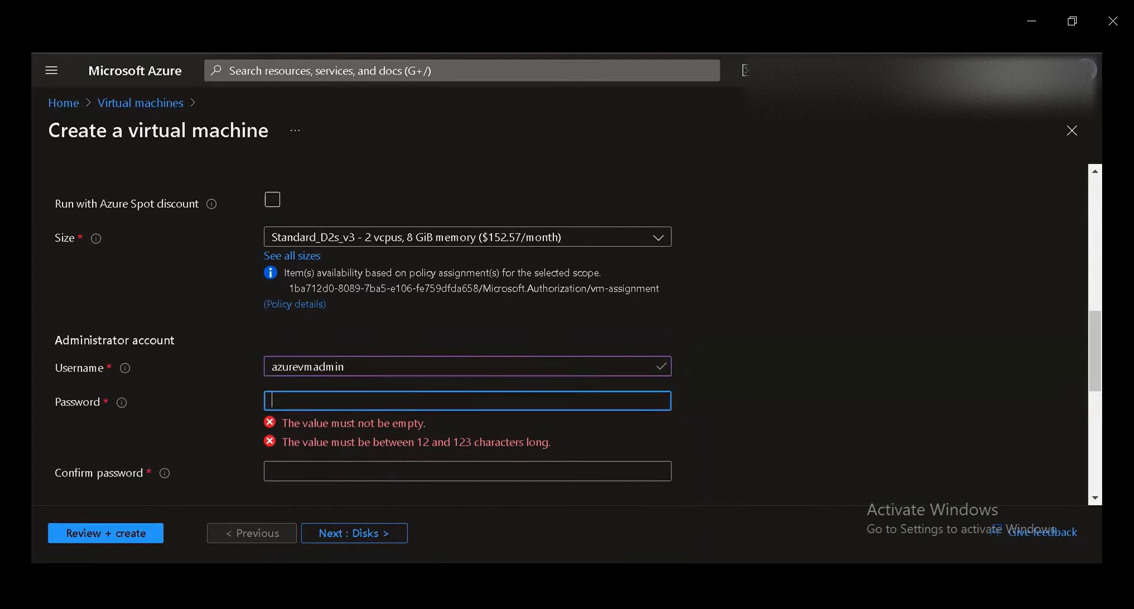
Step: Enter the administrator account password and repeat it in the password confirmation field
text(••••••••)
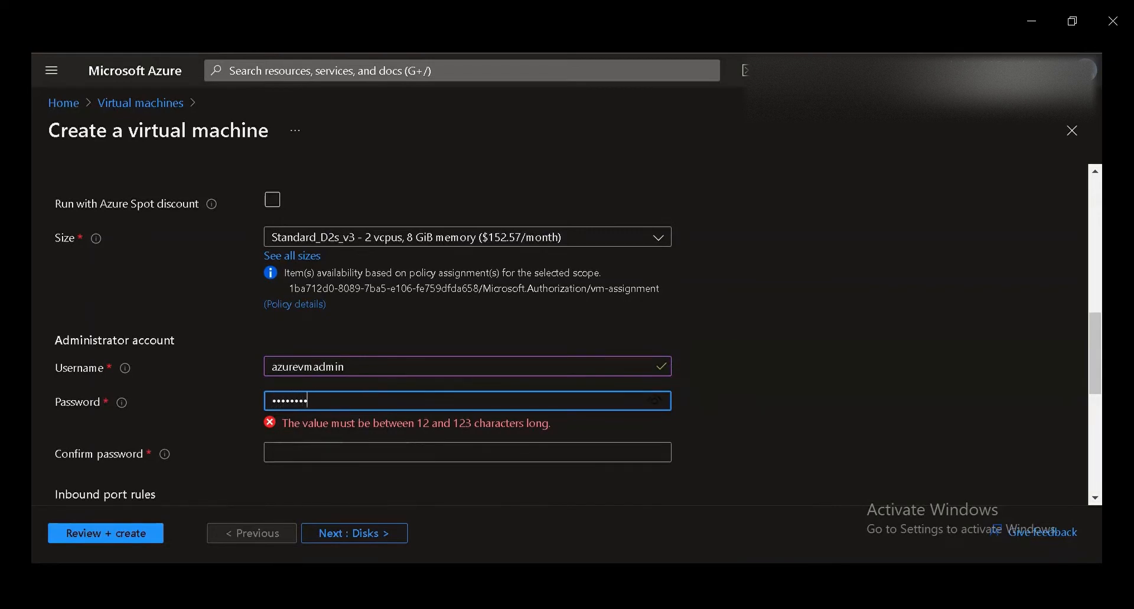
text(•••)
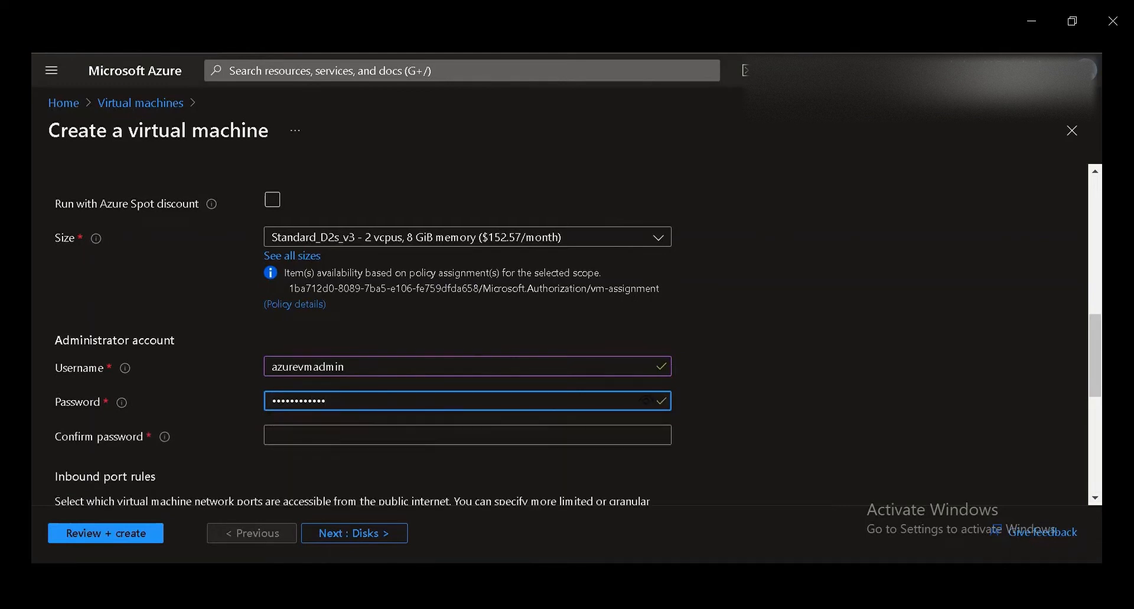
key(Tab)
text(•••••••••••)
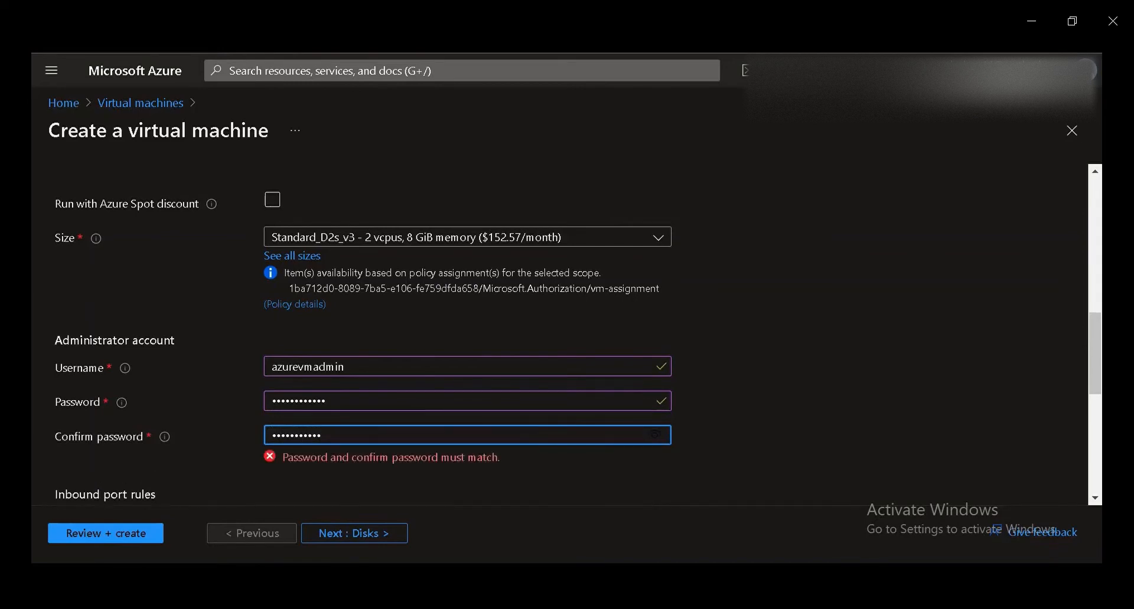
text(•)
Step: Leave the existing Windows Server license option off, continue to the disk settings and dismiss the browser's offer to save the password
scroll(466, 331, down, 3)
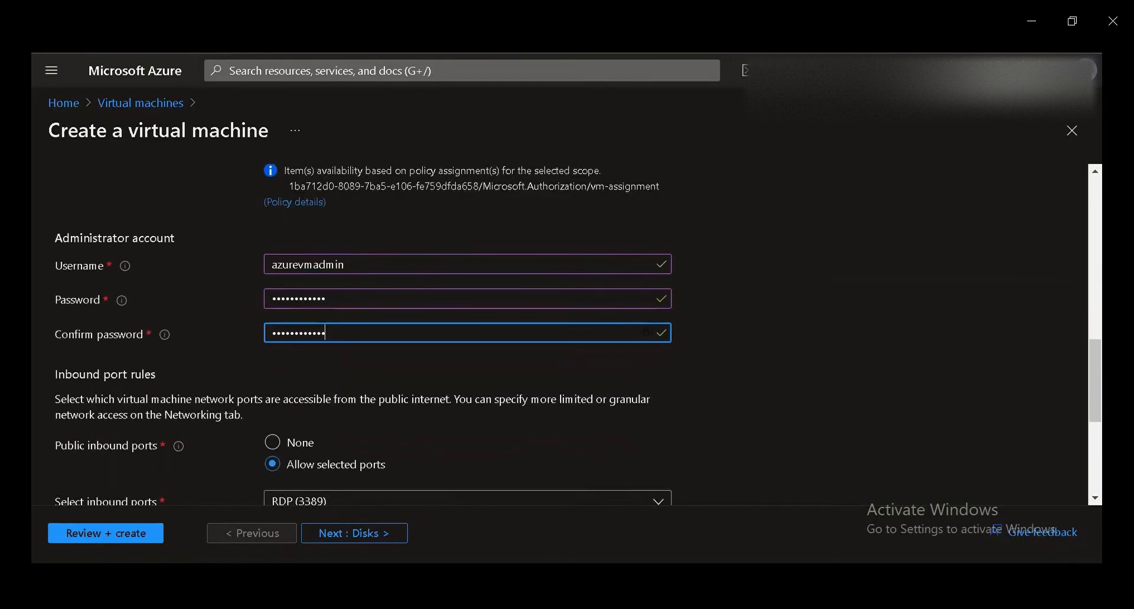
scroll(466, 331, down, 1)
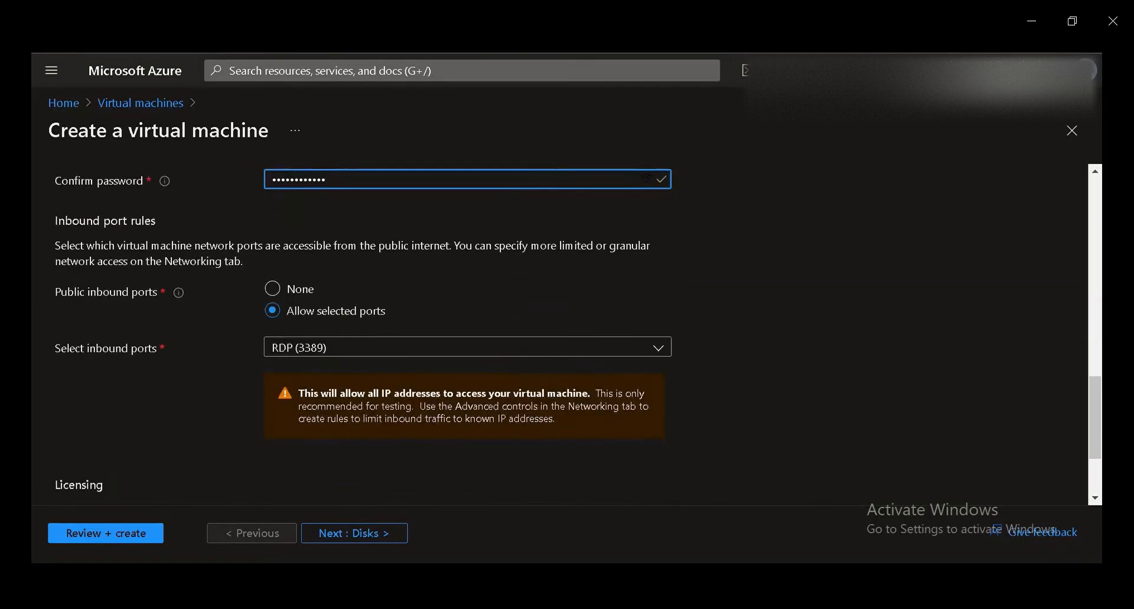
scroll(466, 331, down, 1)
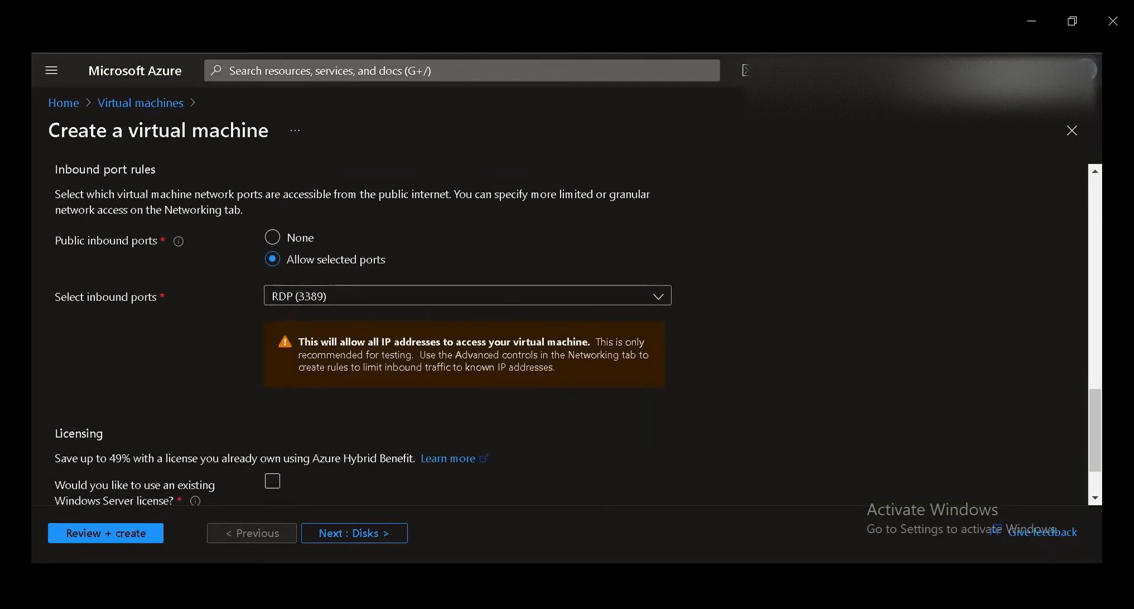
scroll(467, 331, down, 2)
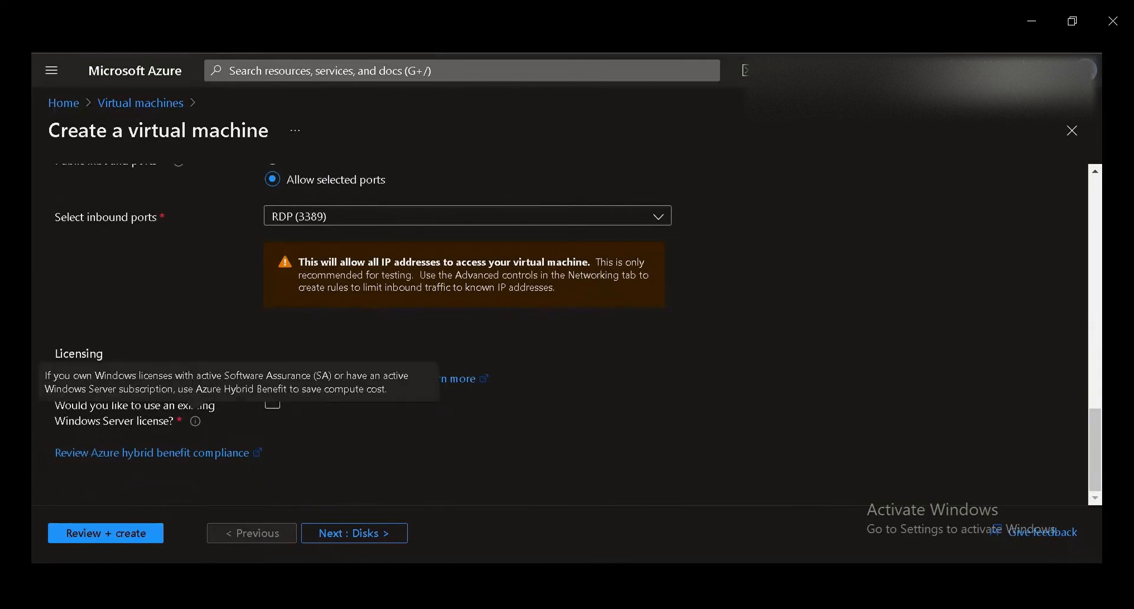
click(271, 402)
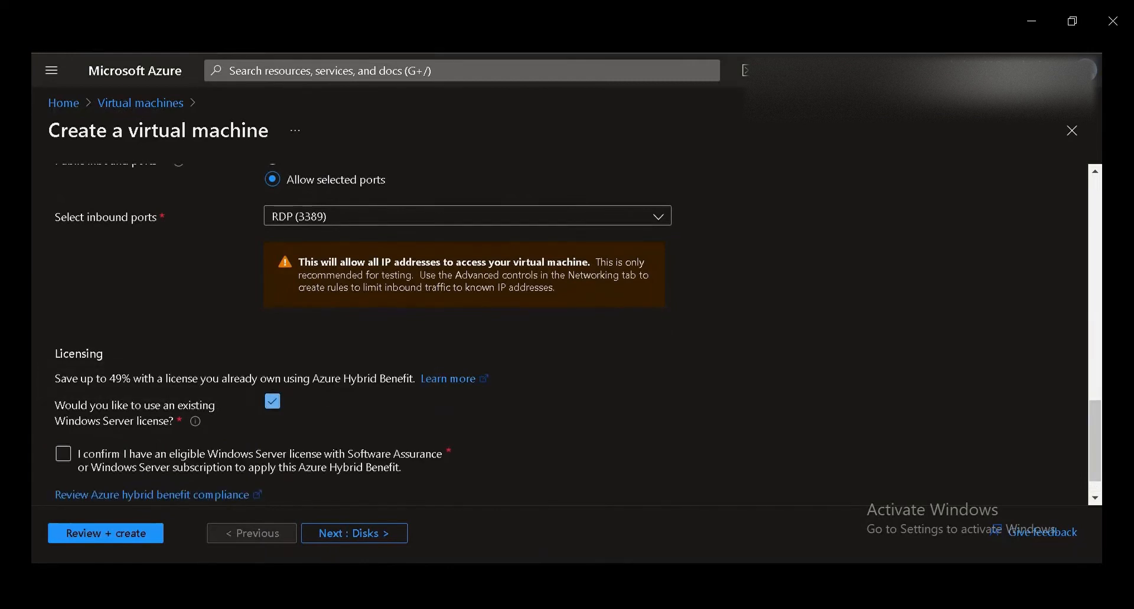
click(272, 402)
click(353, 534)
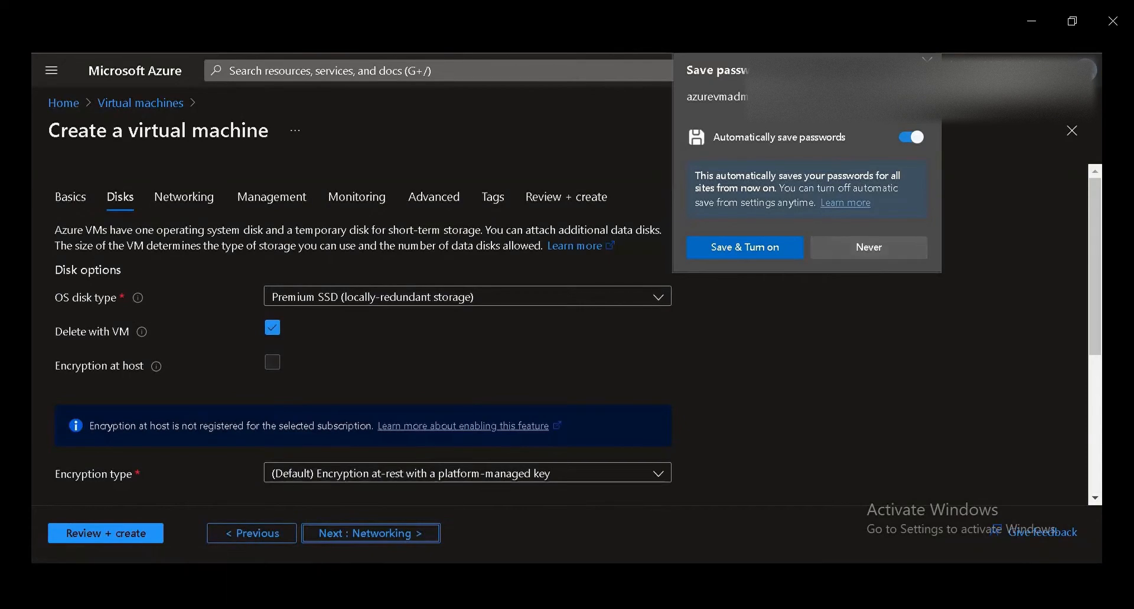
click(927, 58)
Step: Set the OS disk type to Standard HDD (locally-redundant storage) and continue to the networking settings
scroll(273, 329, down, 1)
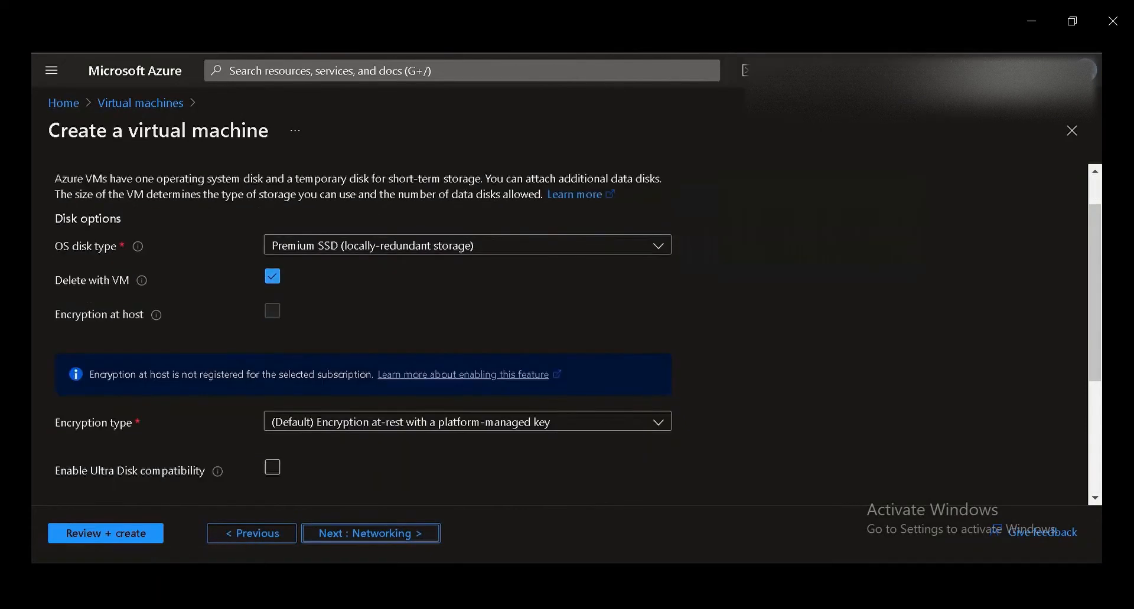
click(468, 246)
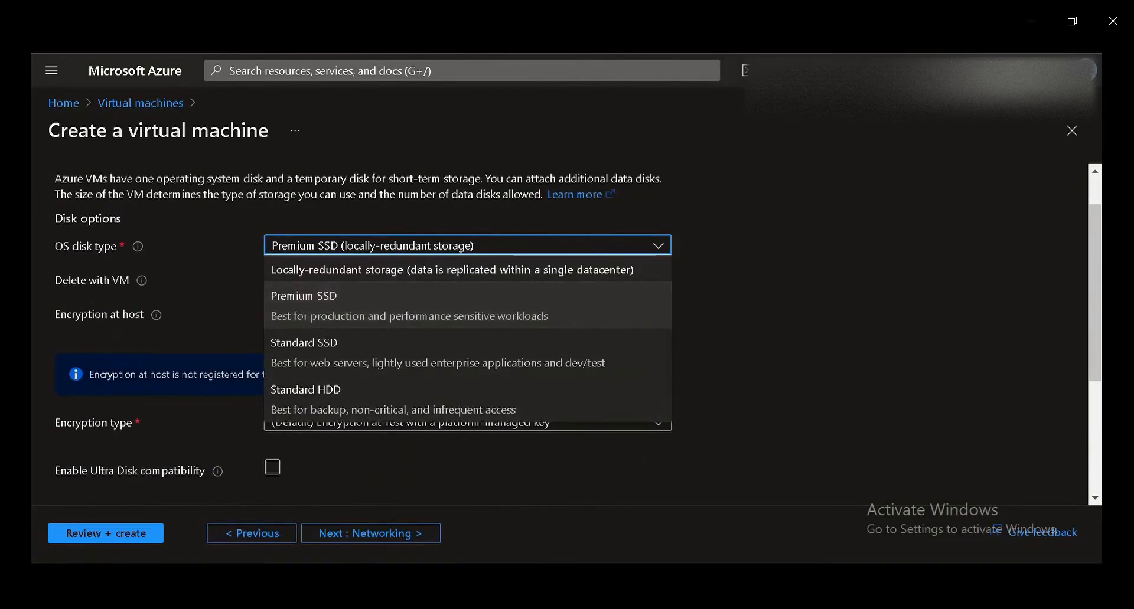
click(467, 399)
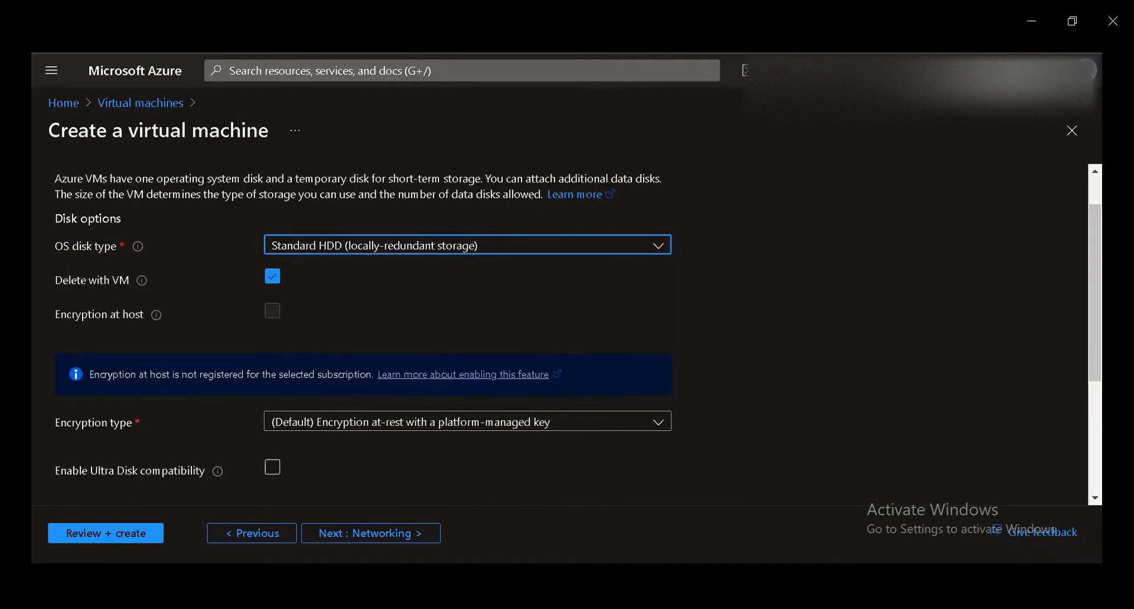
scroll(567, 335, down, 1)
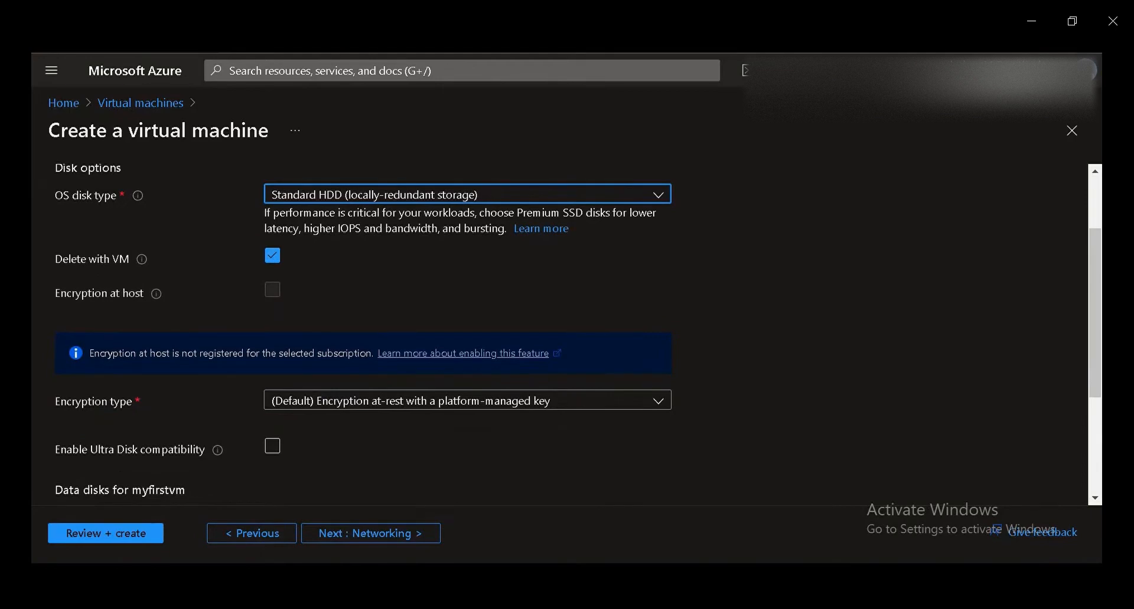
scroll(567, 335, up, 2)
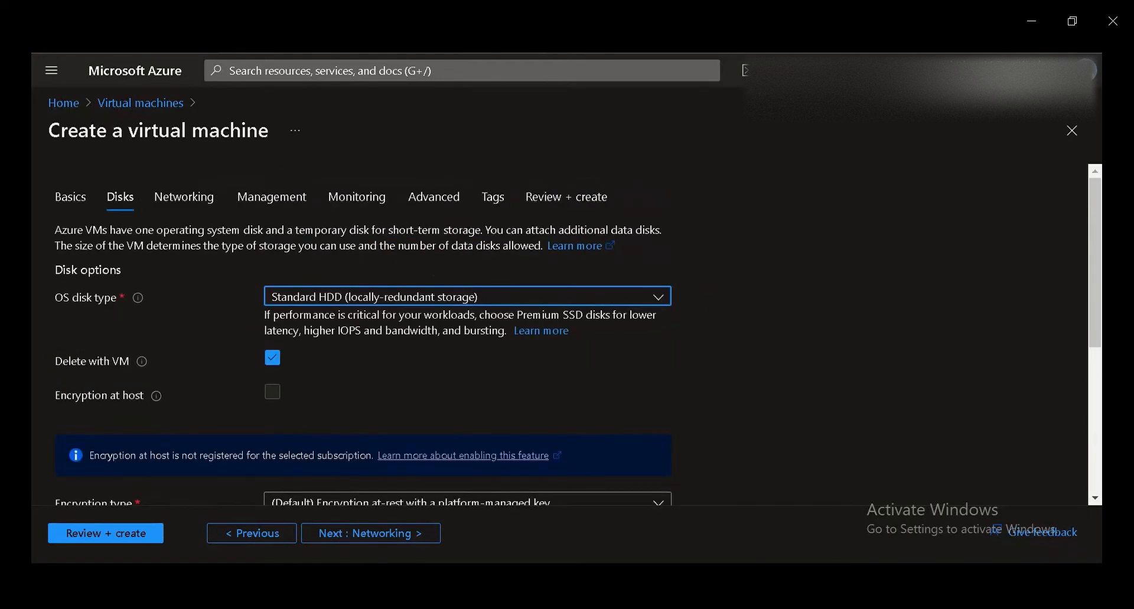
scroll(567, 334, down, 4)
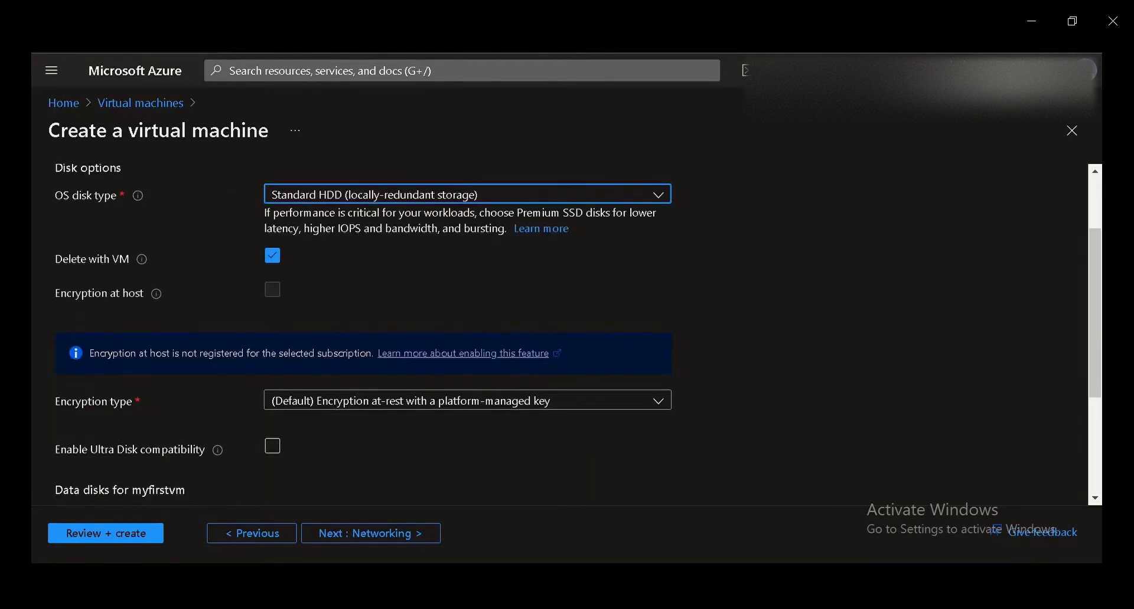
scroll(567, 335, down, 2)
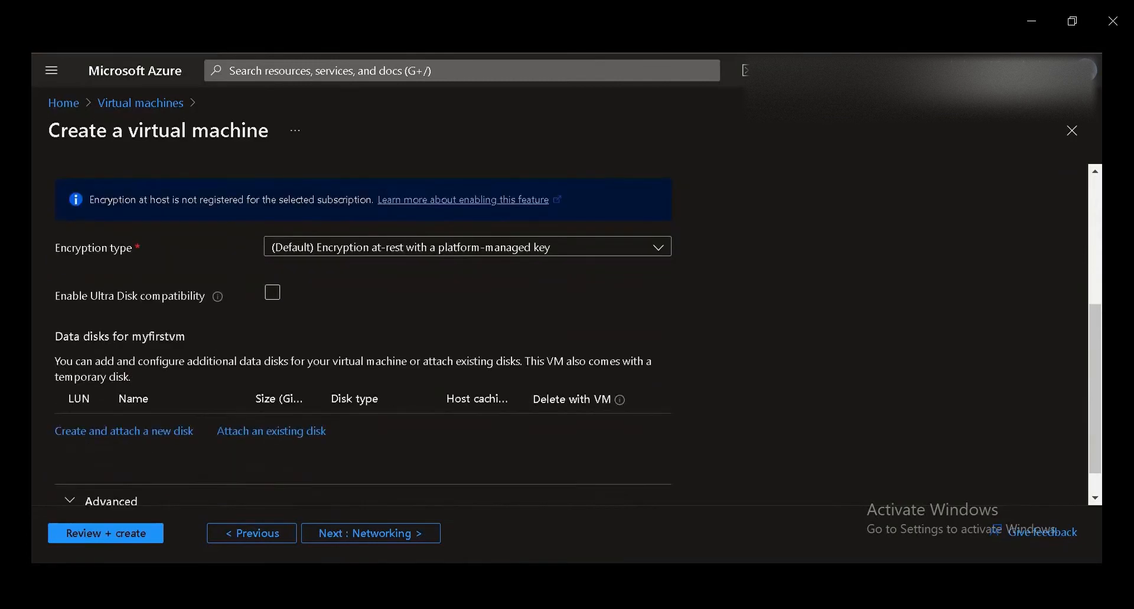
click(371, 534)
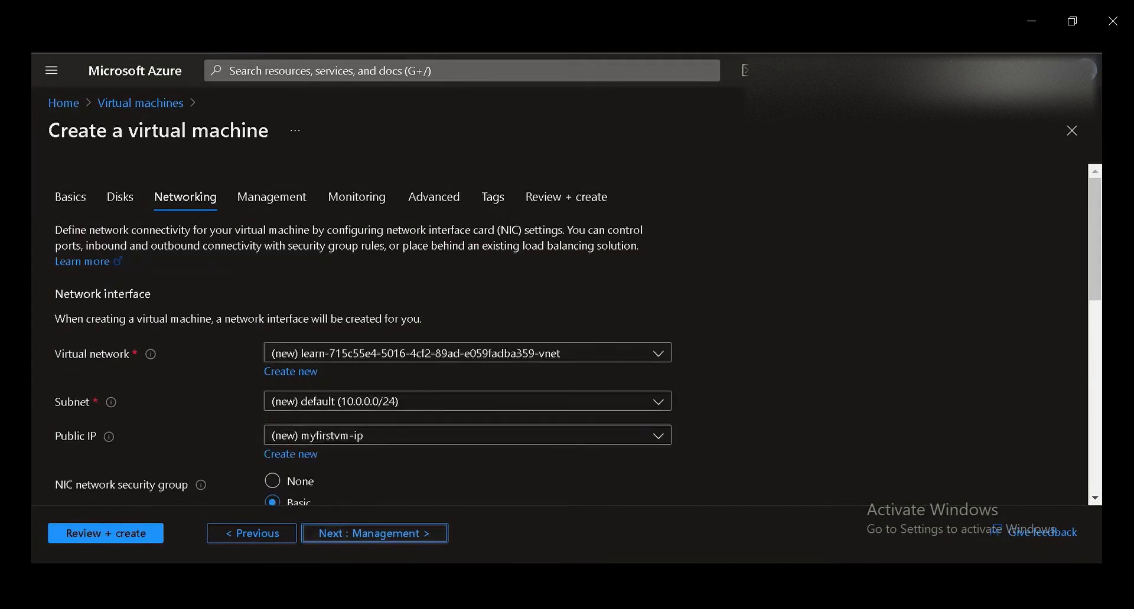
Step: Enable deletion of the public IP and NIC when the VM is deleted, and continue to the management settings
click(658, 353)
click(659, 353)
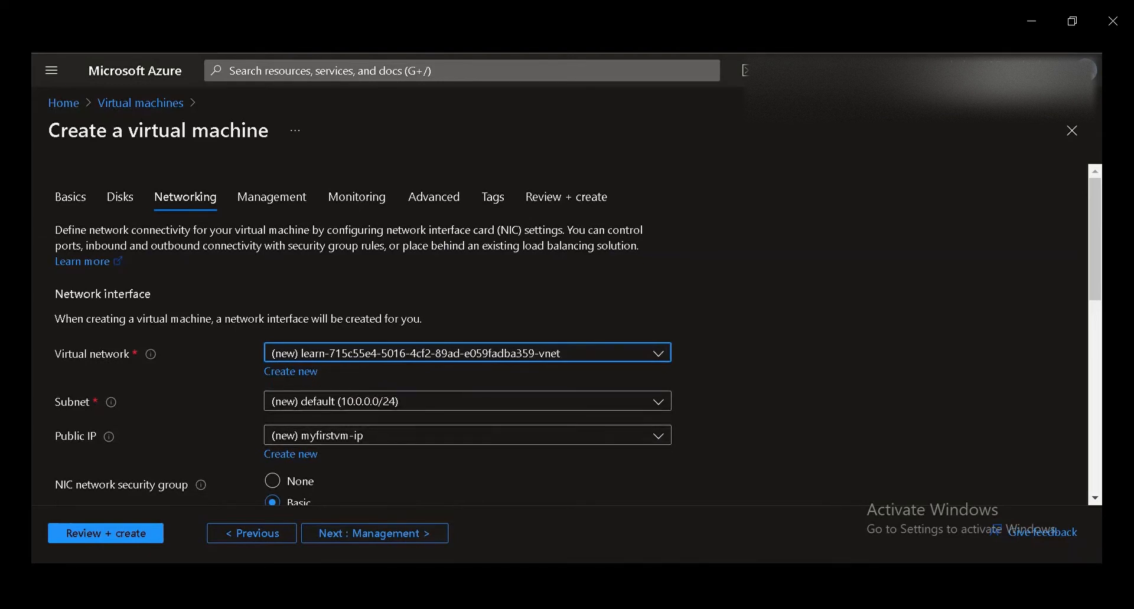
scroll(467, 436, down, 2)
scroll(466, 340, down, 4)
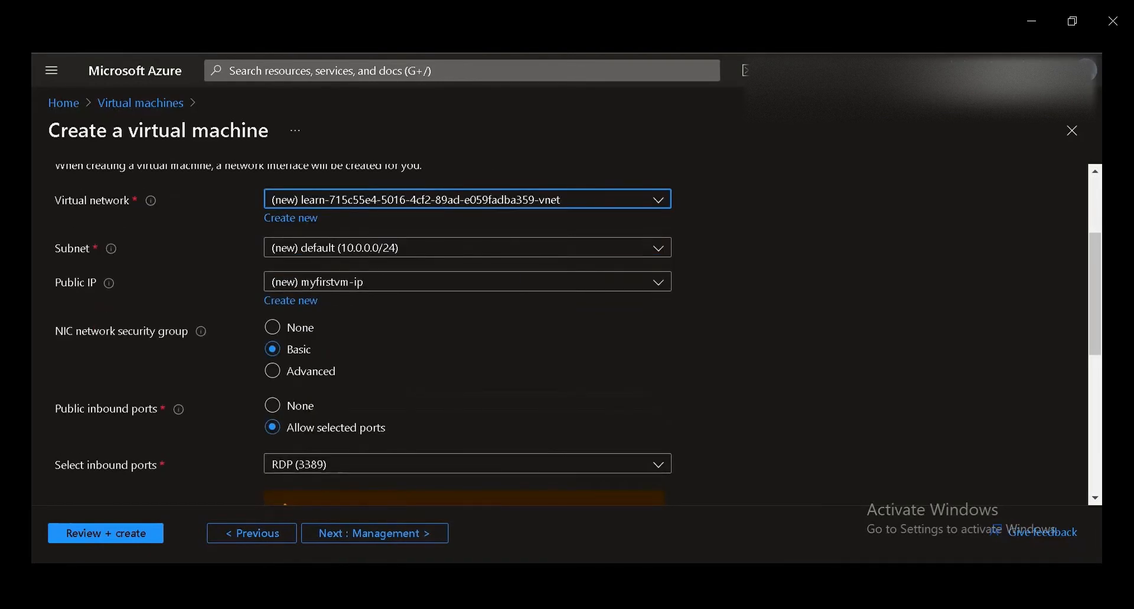
scroll(467, 340, down, 2)
scroll(467, 340, down, 6)
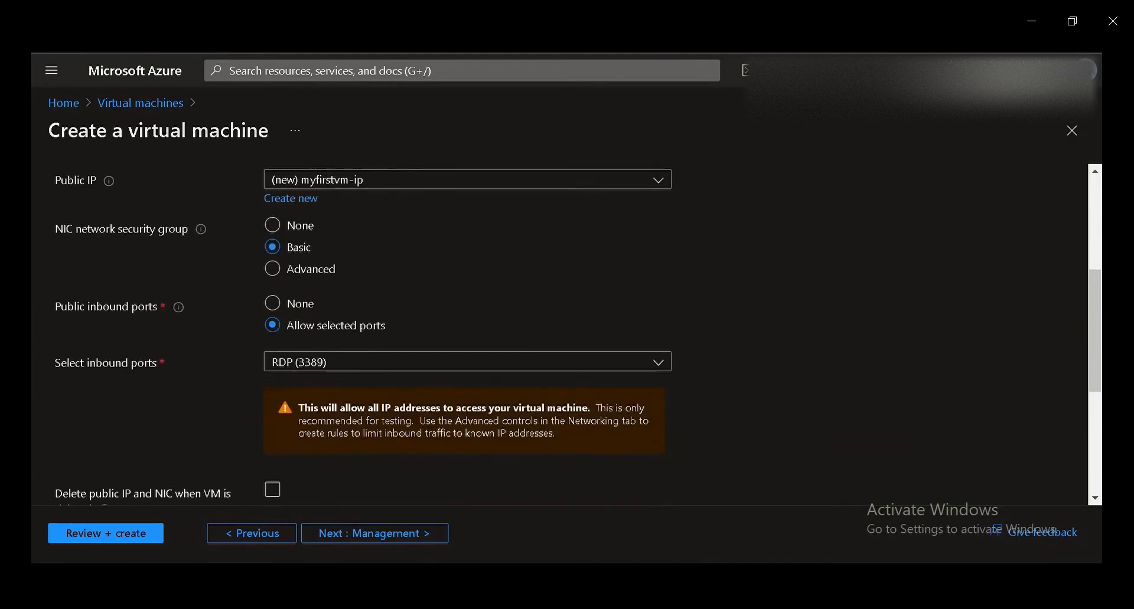
scroll(466, 340, down, 4)
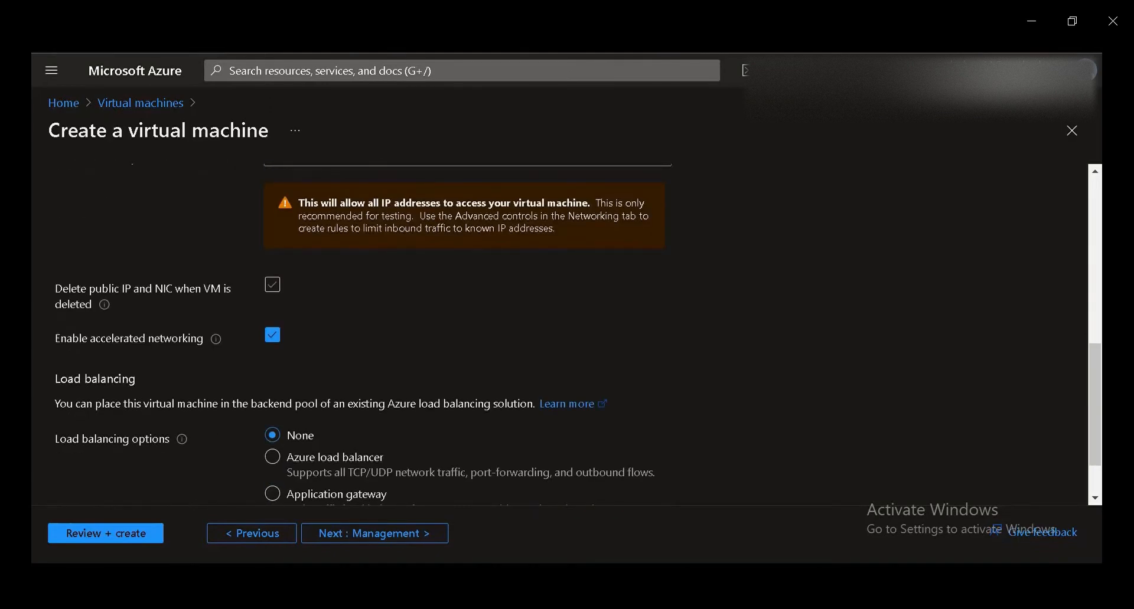
click(272, 285)
scroll(466, 340, down, 1)
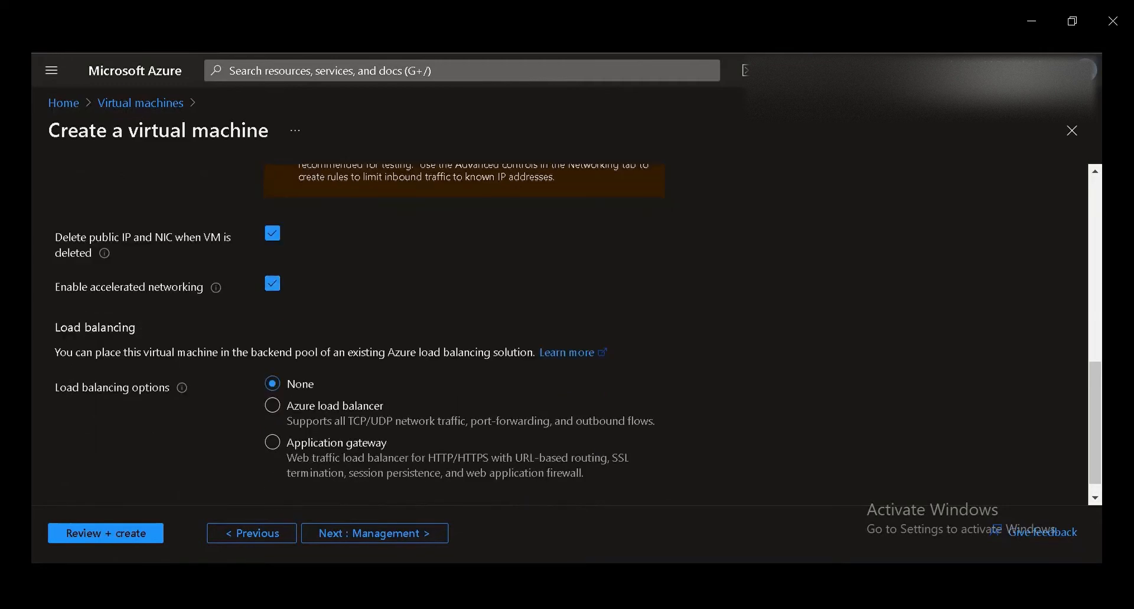
scroll(467, 340, down, 1)
click(374, 534)
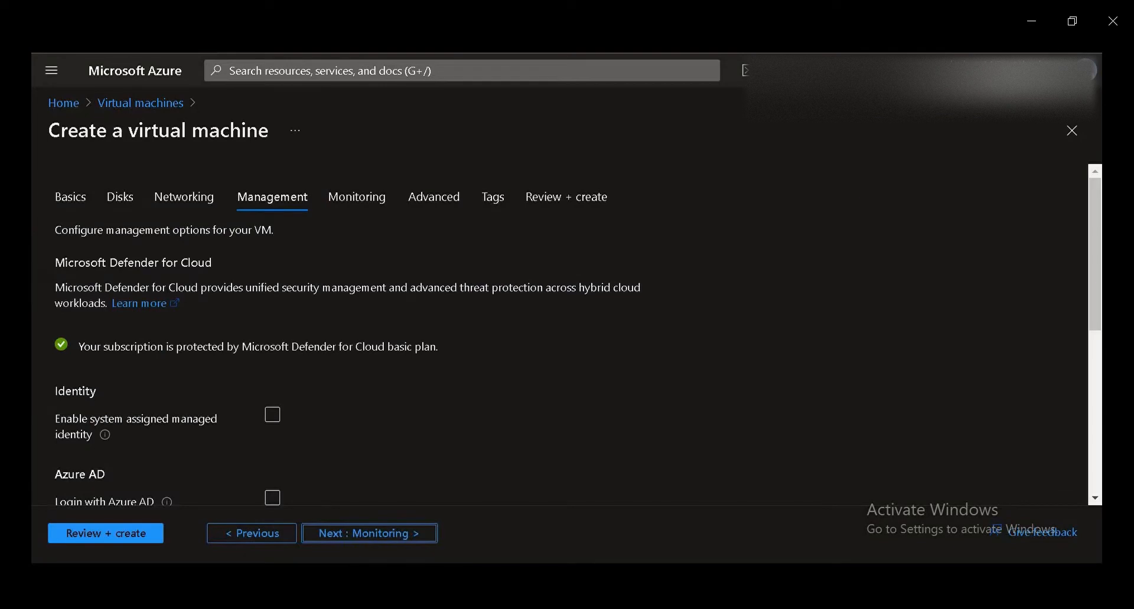
Step: Leave the management, monitoring, advanced and tags settings at their defaults and continue to the review of the VM configuration
scroll(561, 337, down, 1)
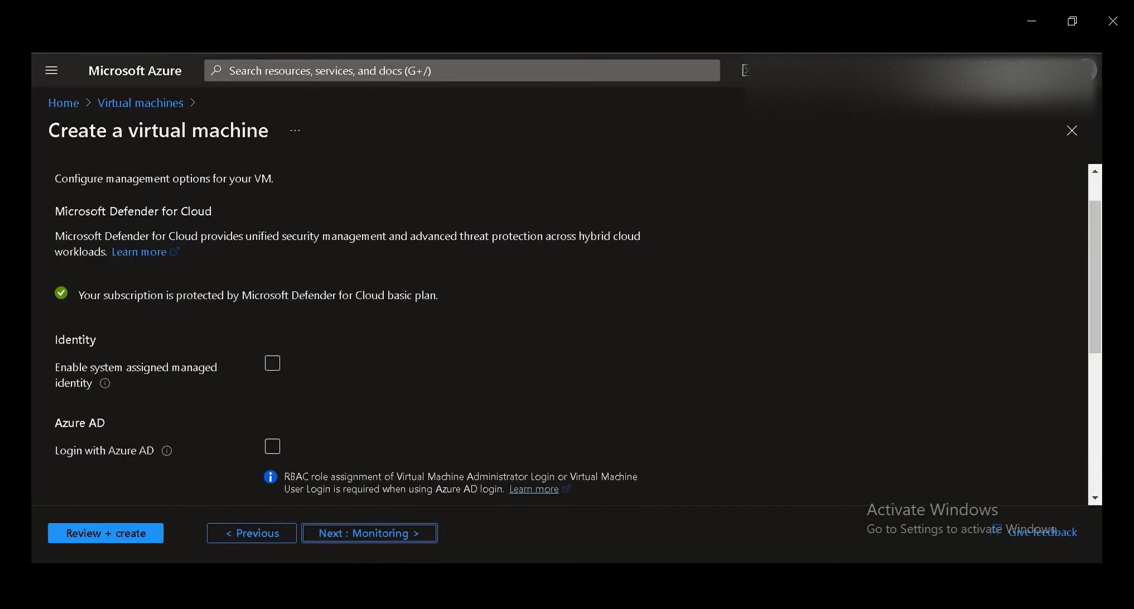
scroll(561, 337, down, 5)
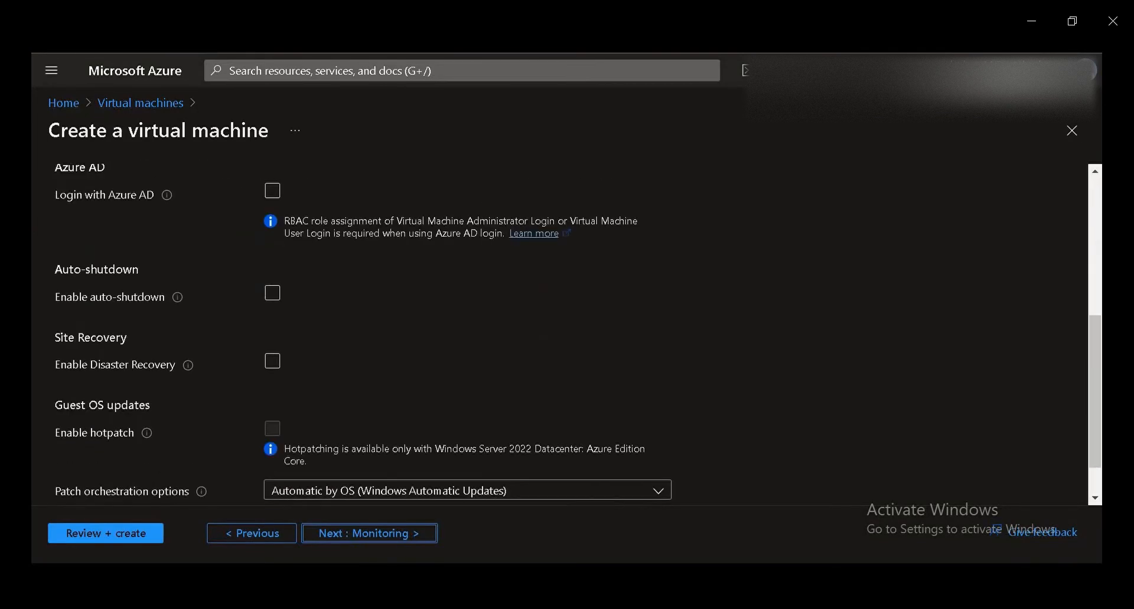
click(425, 533)
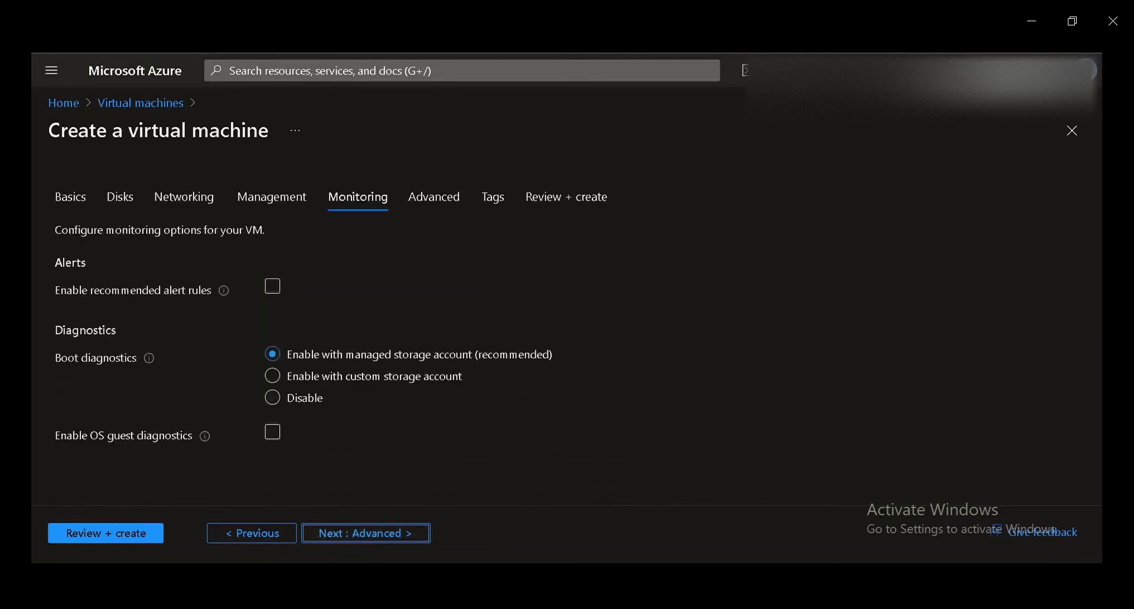
click(378, 533)
scroll(562, 337, down, 1)
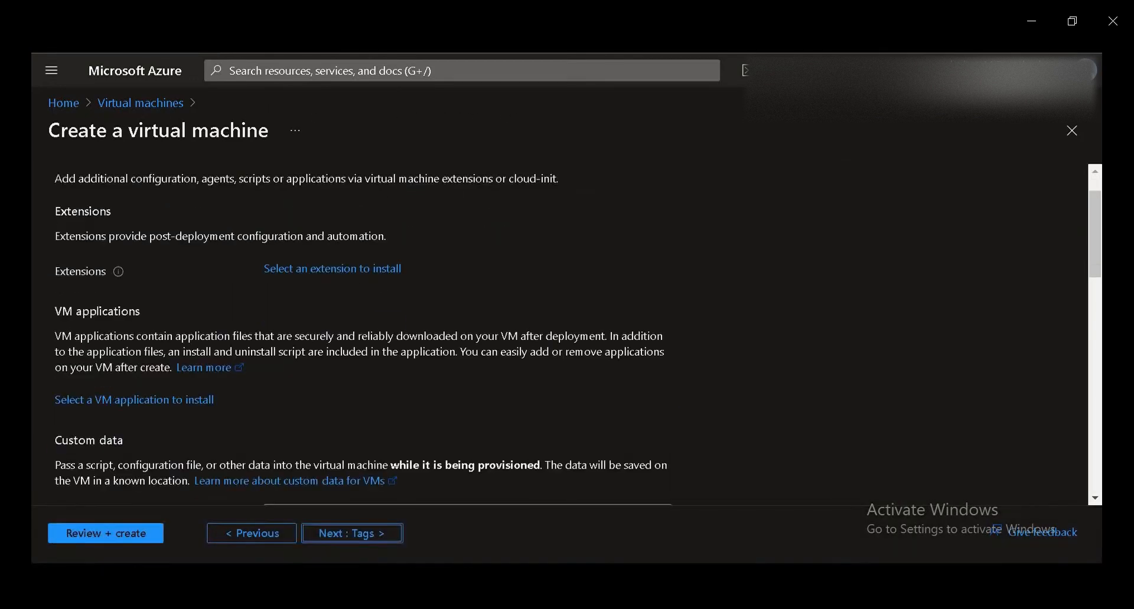
scroll(561, 337, down, 5)
click(352, 533)
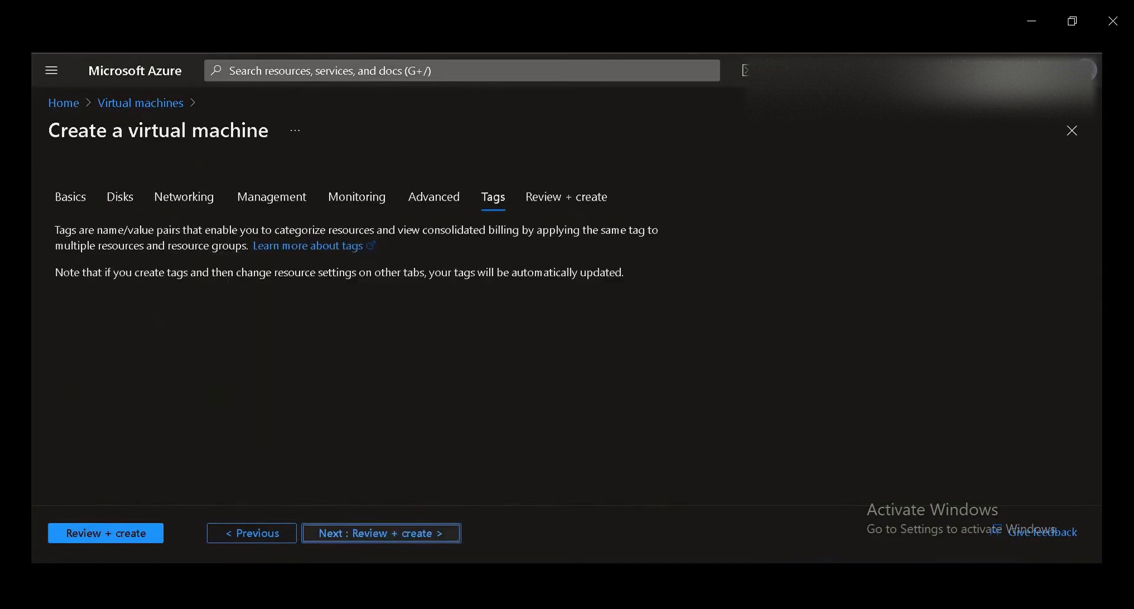
click(352, 533)
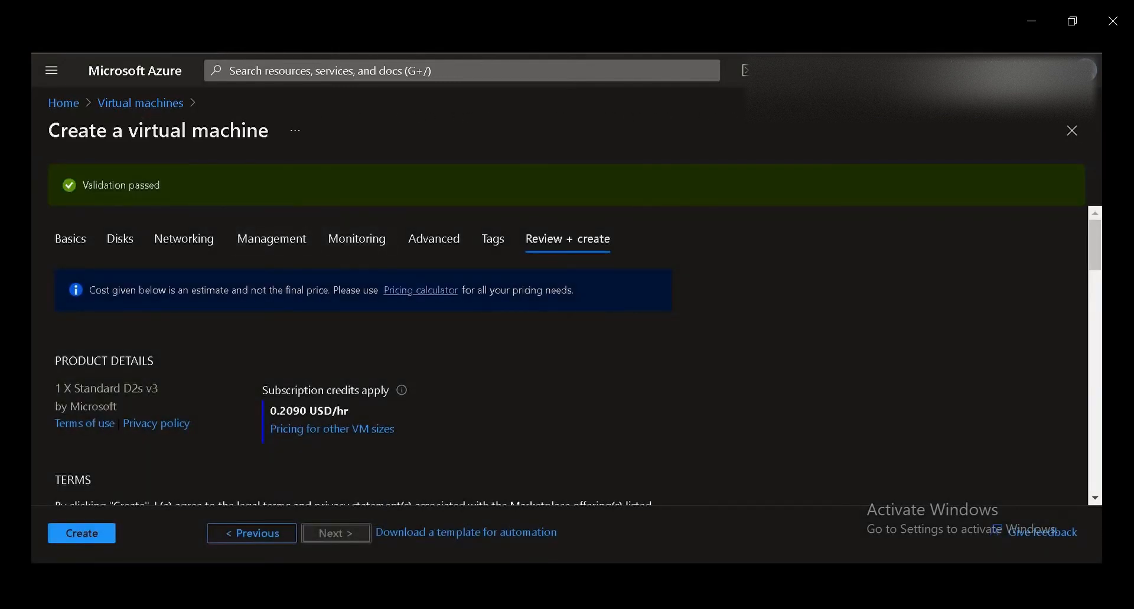
Step: Check the configuration summary of myfirstvm and create the virtual machine
scroll(567, 354, down, 10)
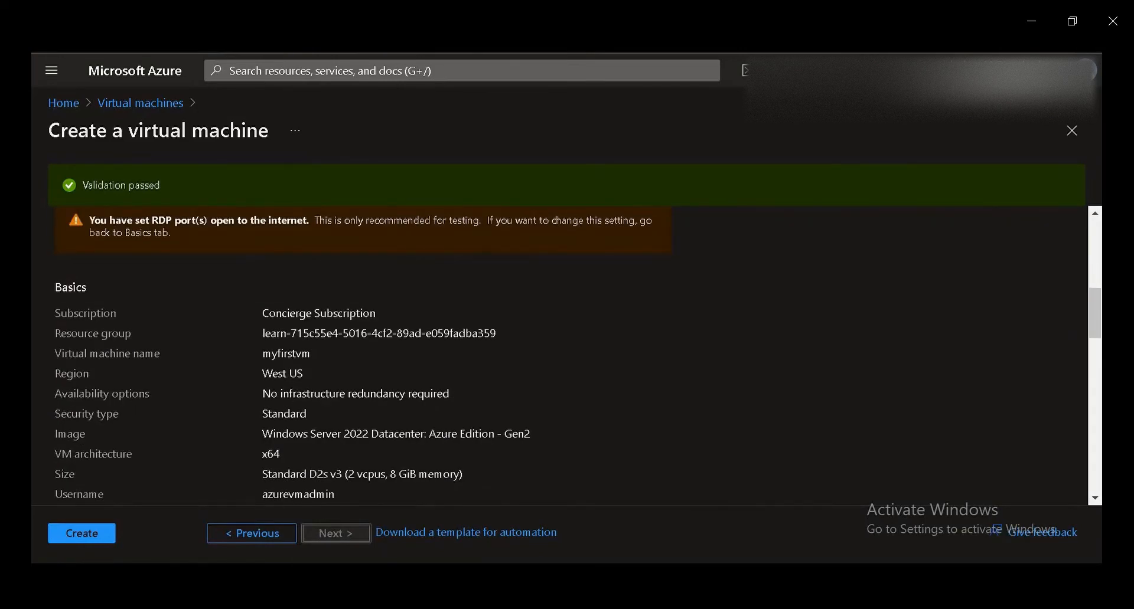
scroll(567, 355, down, 10)
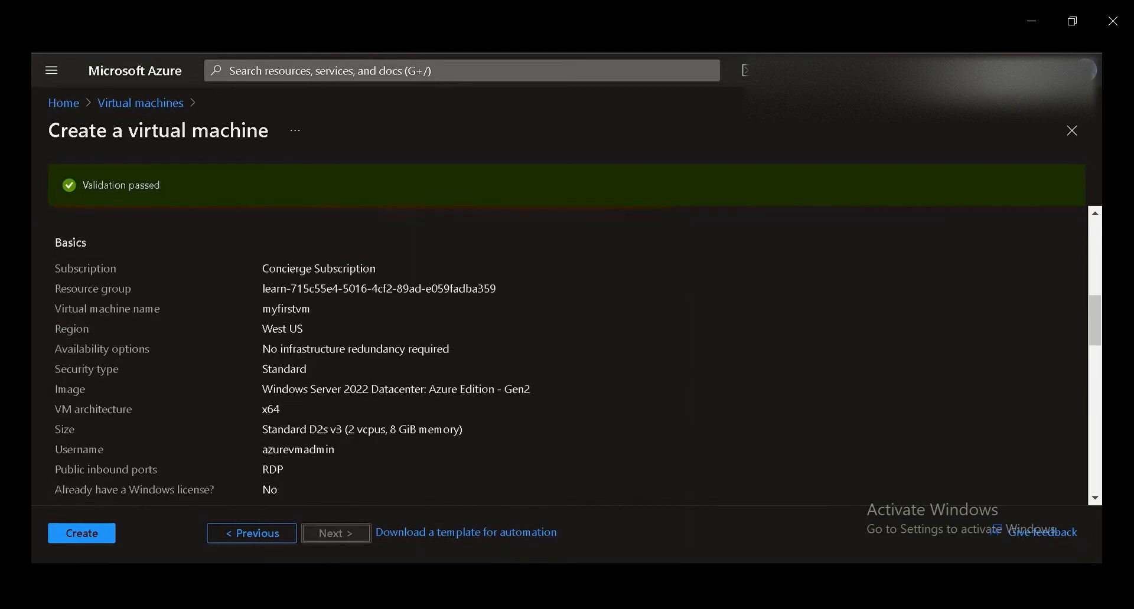
scroll(567, 355, down, 6)
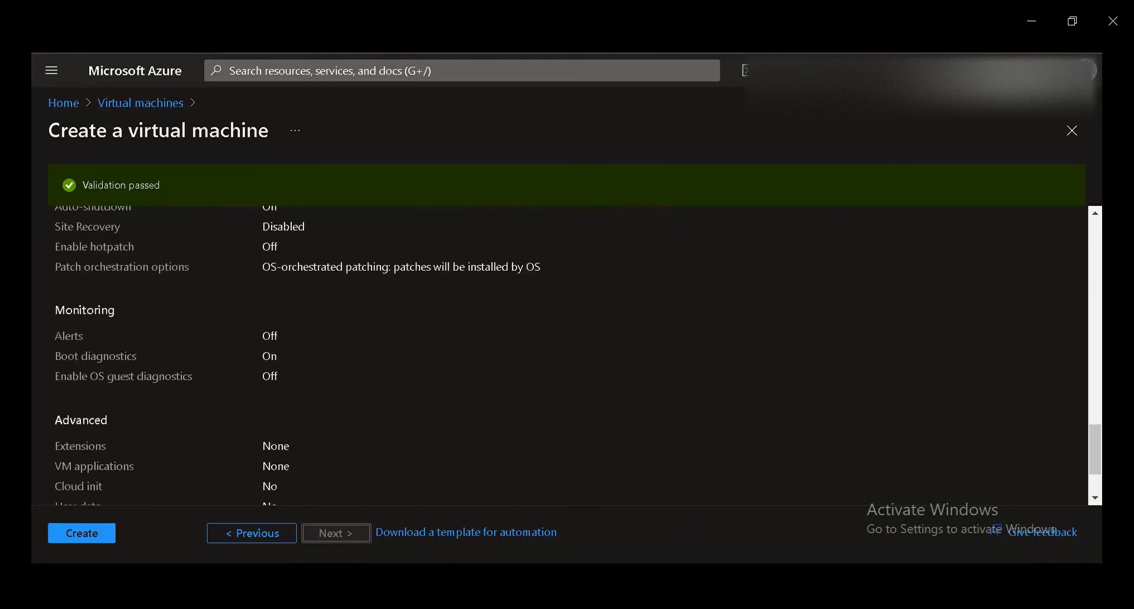
click(81, 534)
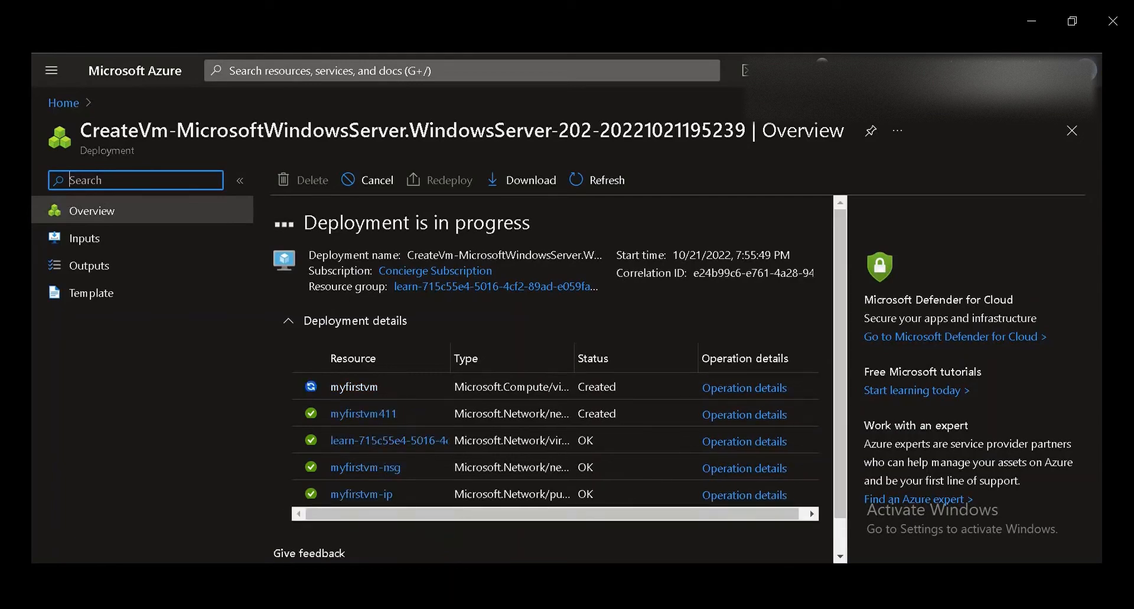
Step: Go to the myfirstvm resource once its deployment finishes and look through its overview properties
scroll(560, 384, down, 1)
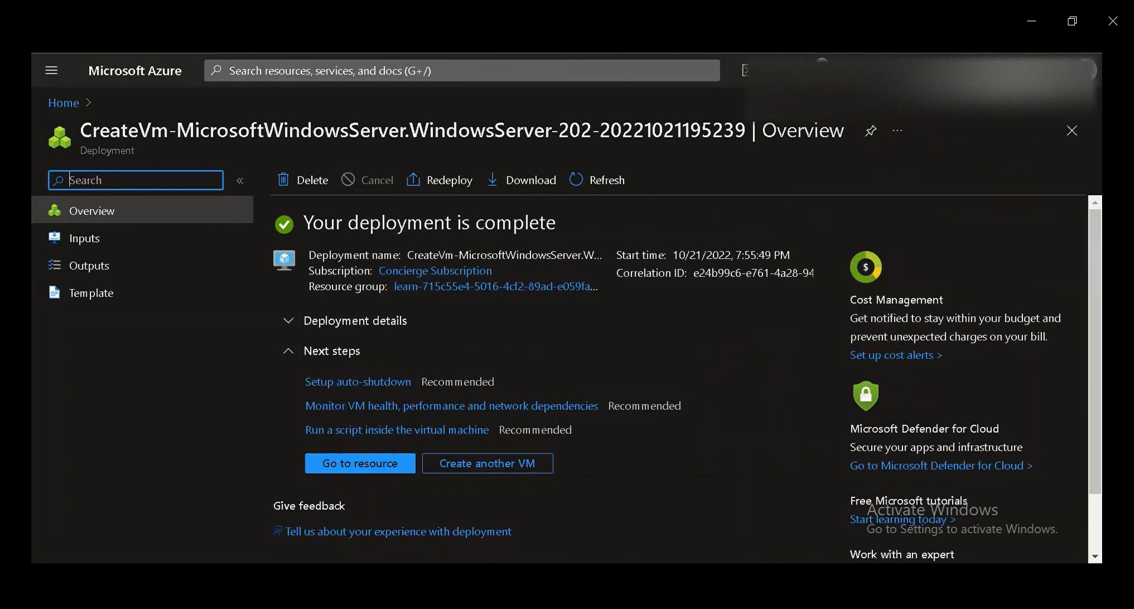
click(360, 464)
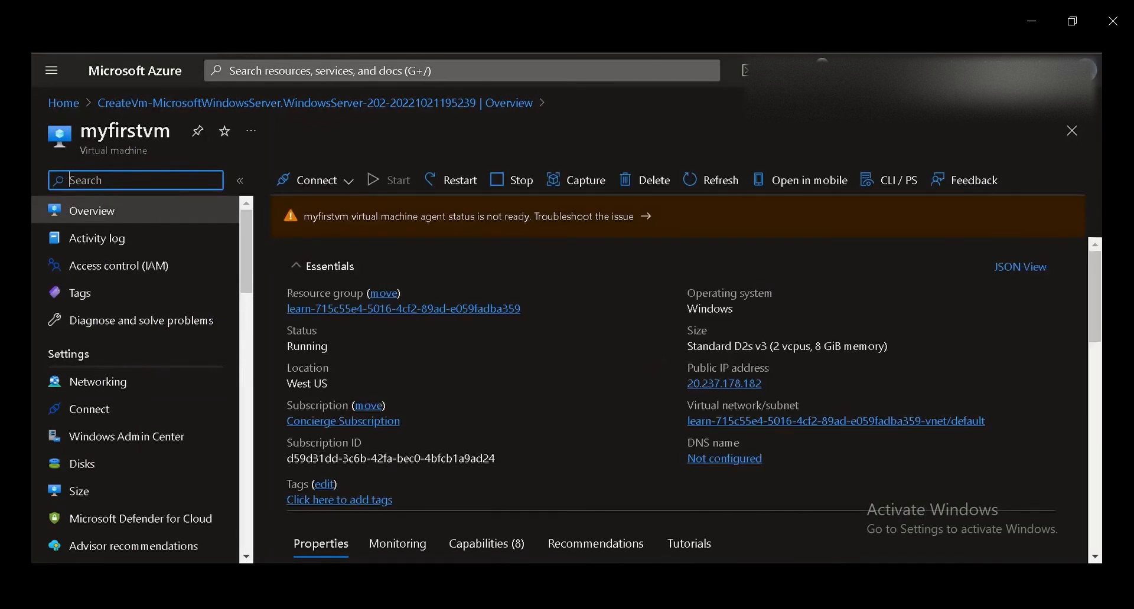
scroll(685, 402, down, 2)
scroll(685, 401, down, 8)
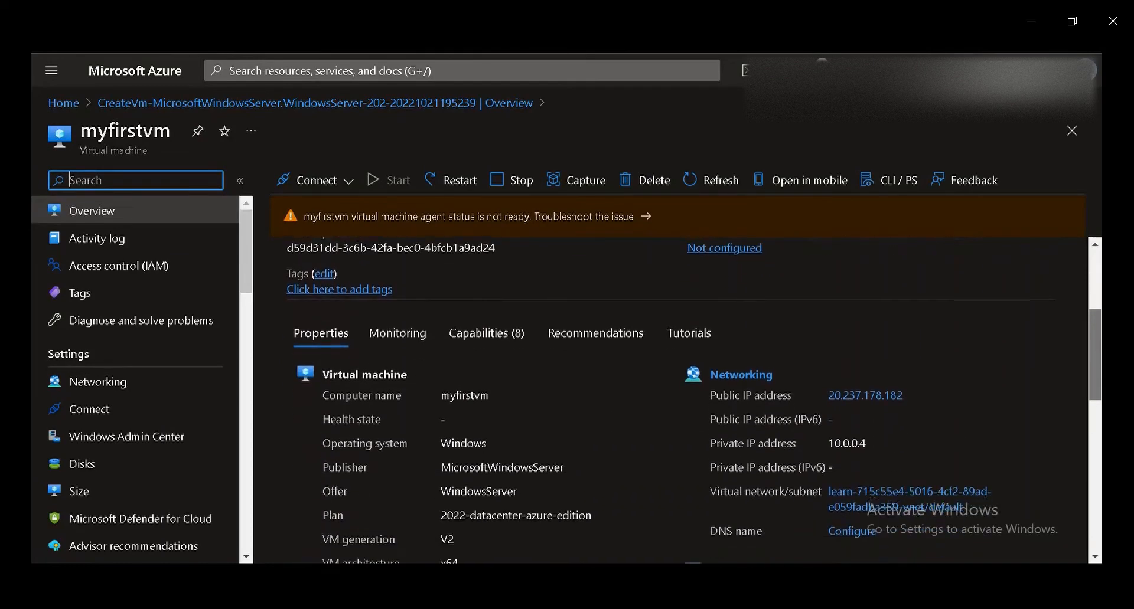
scroll(685, 402, down, 3)
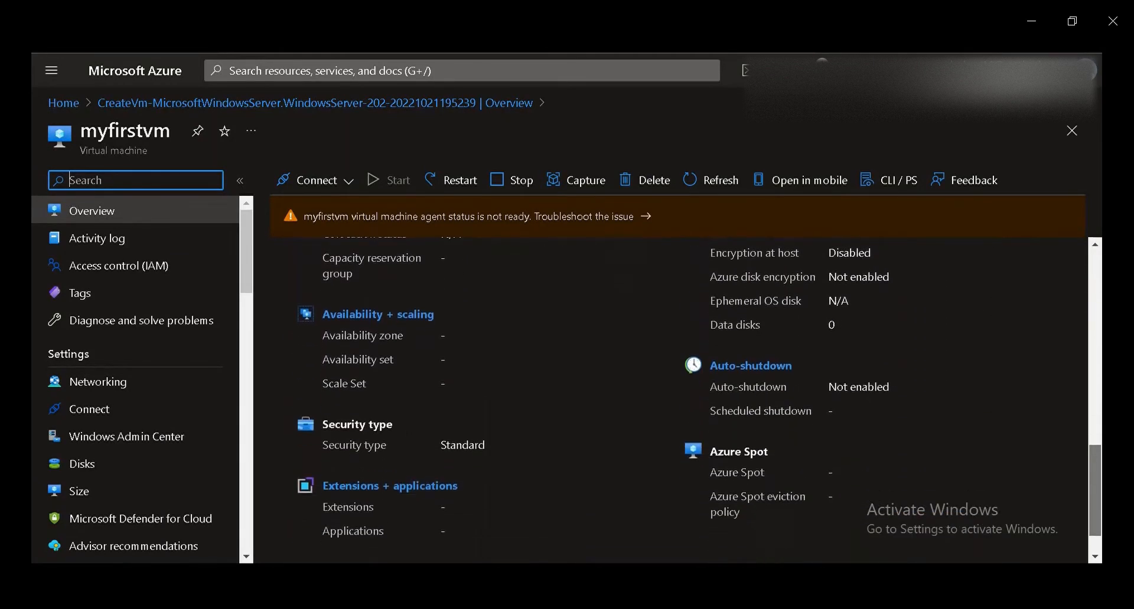
scroll(685, 402, up, 10)
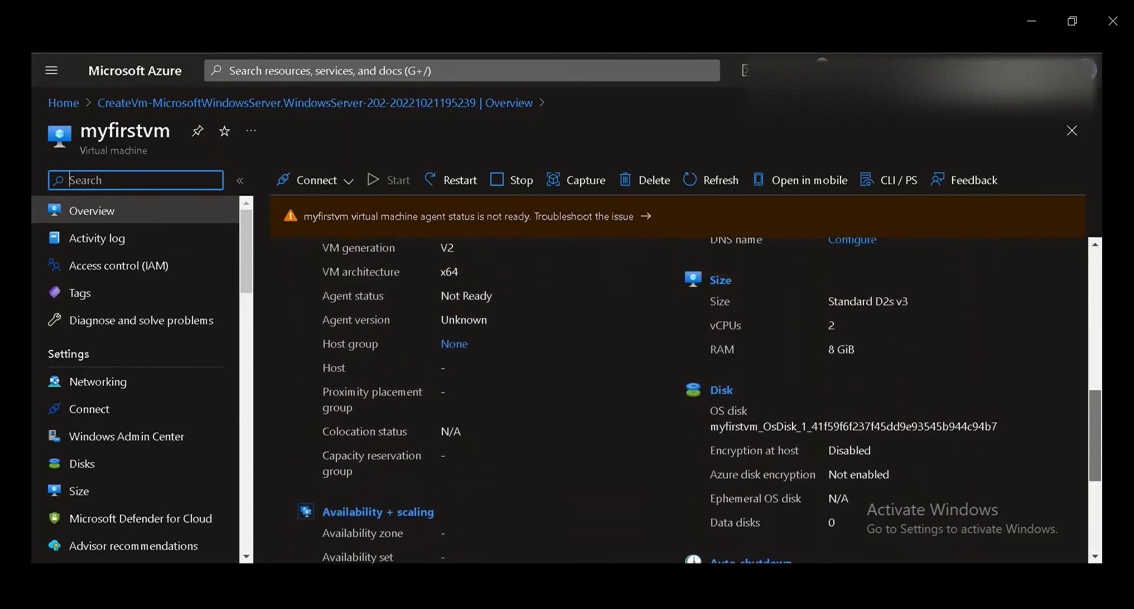
scroll(685, 402, up, 3)
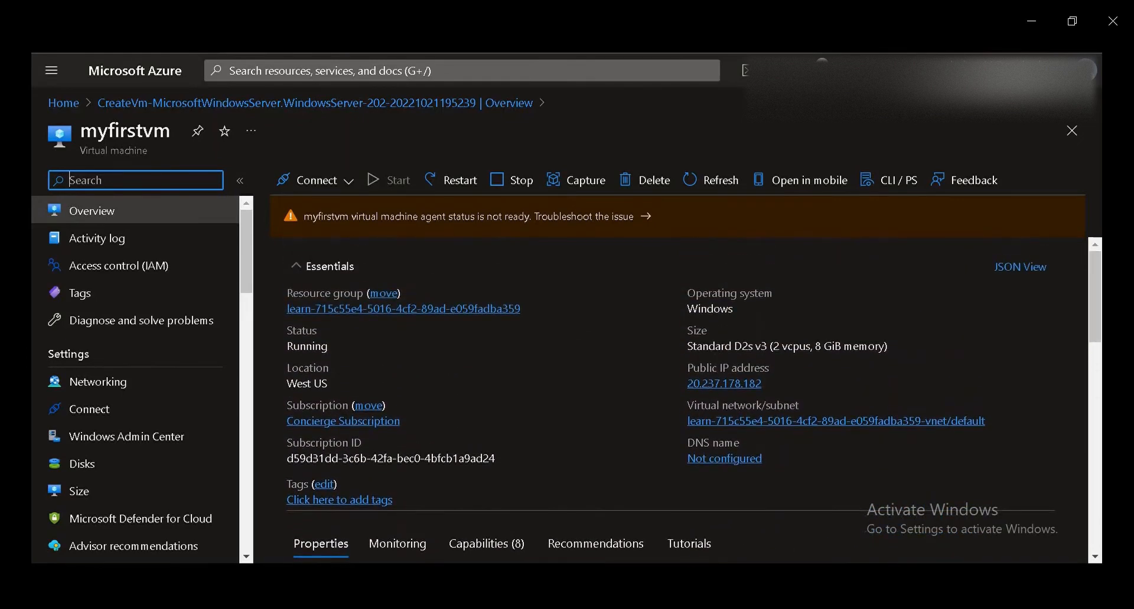
Step: Copy the public IP address of myfirstvm and open the Remote Desktop Connection app
scroll(685, 402, down, 1)
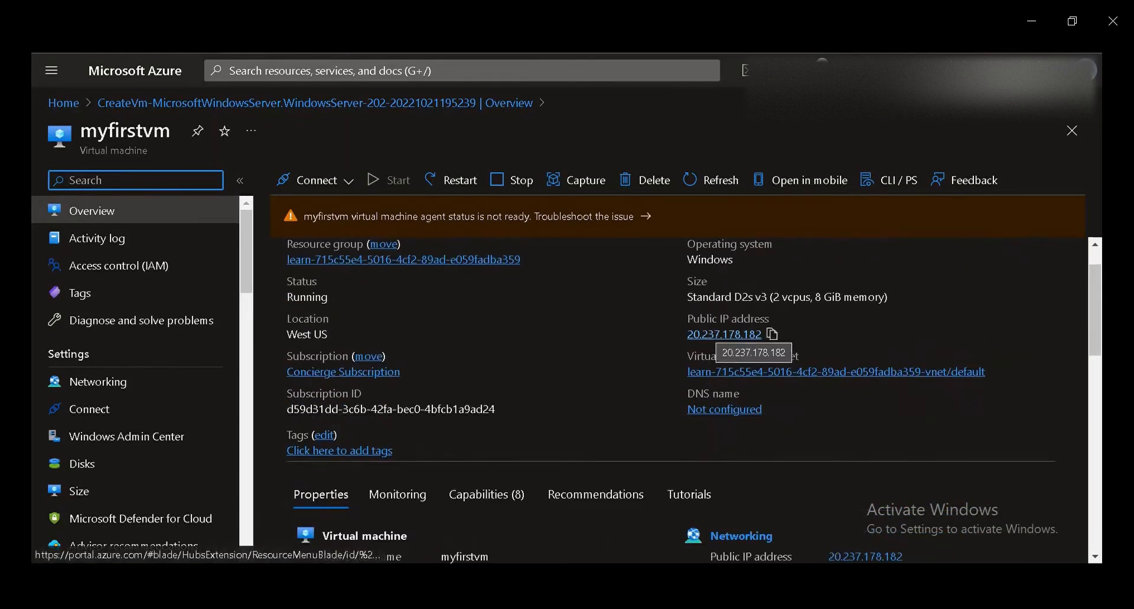
click(772, 334)
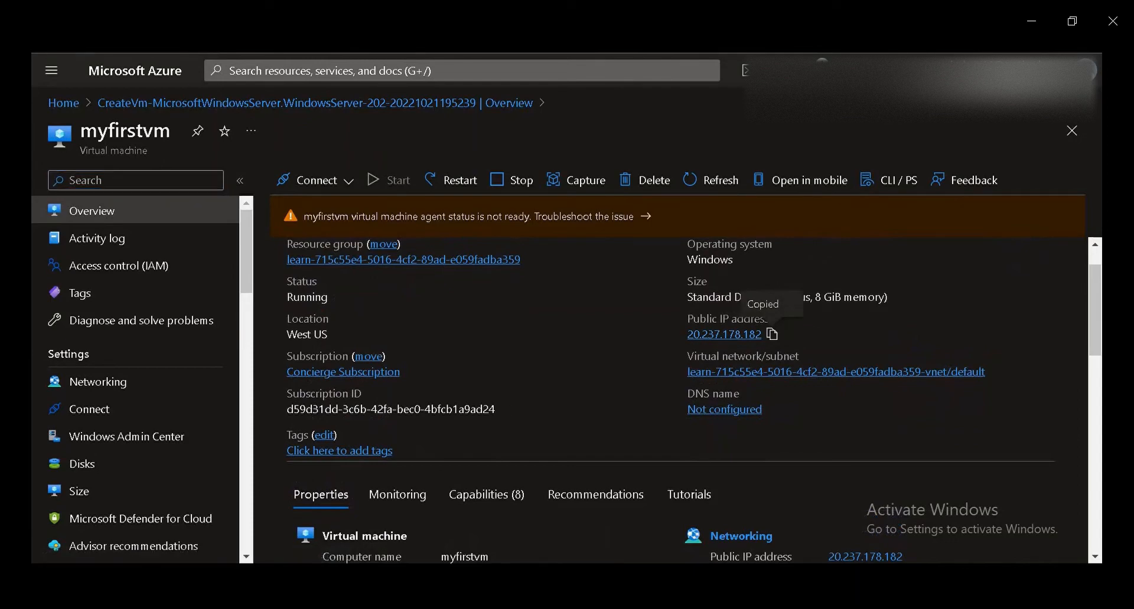
key(super)
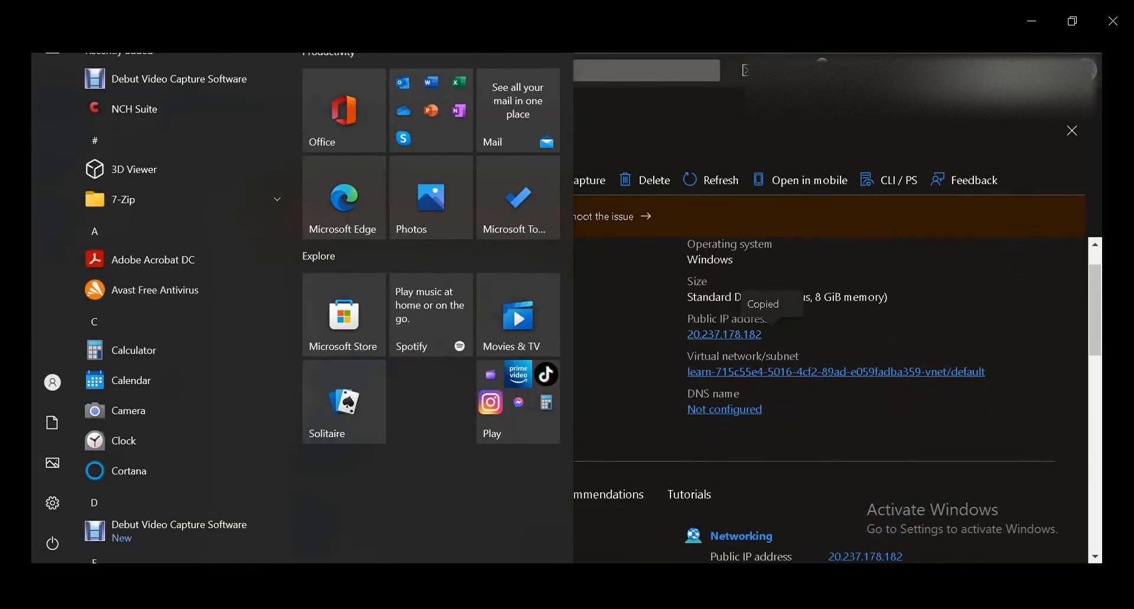
text(remo)
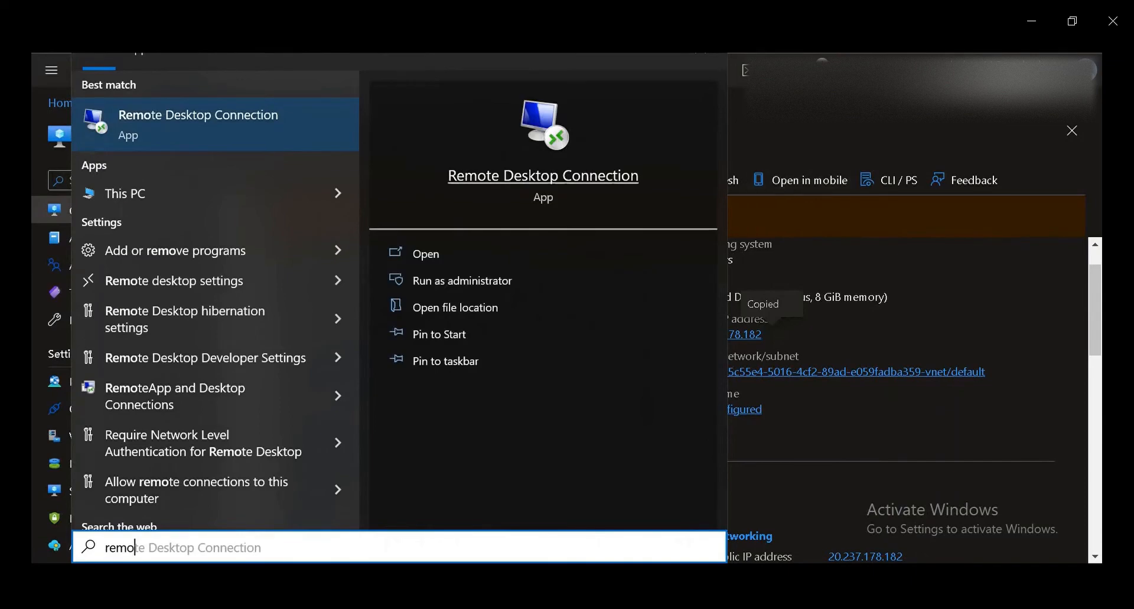
click(250, 131)
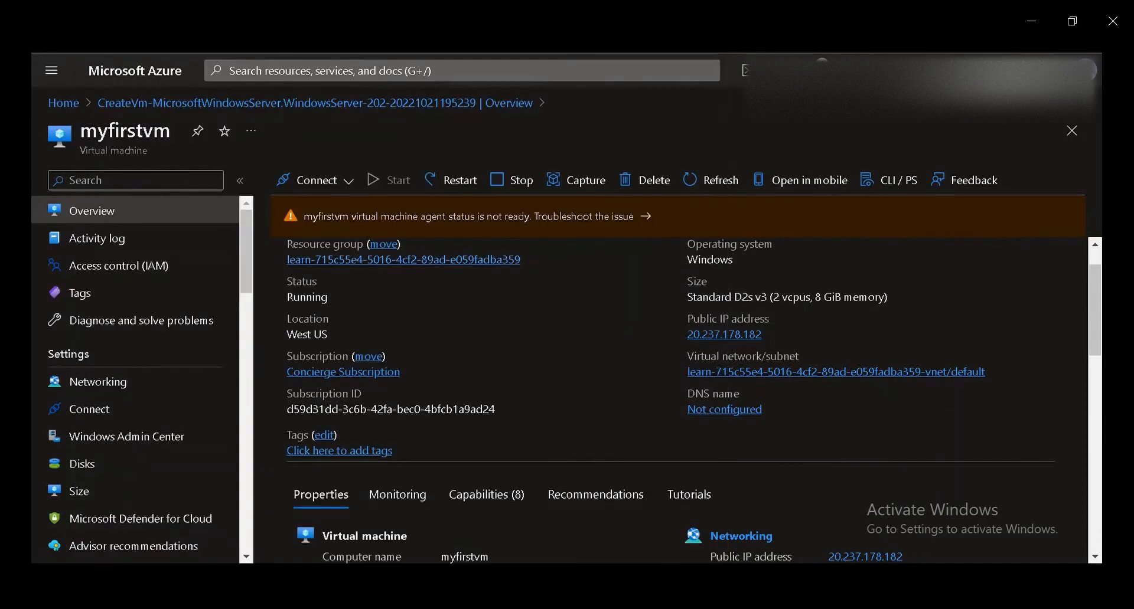
Step: Enter the copied address 20.237.178.182 as the remote computer and start the connection
right_click(513, 189)
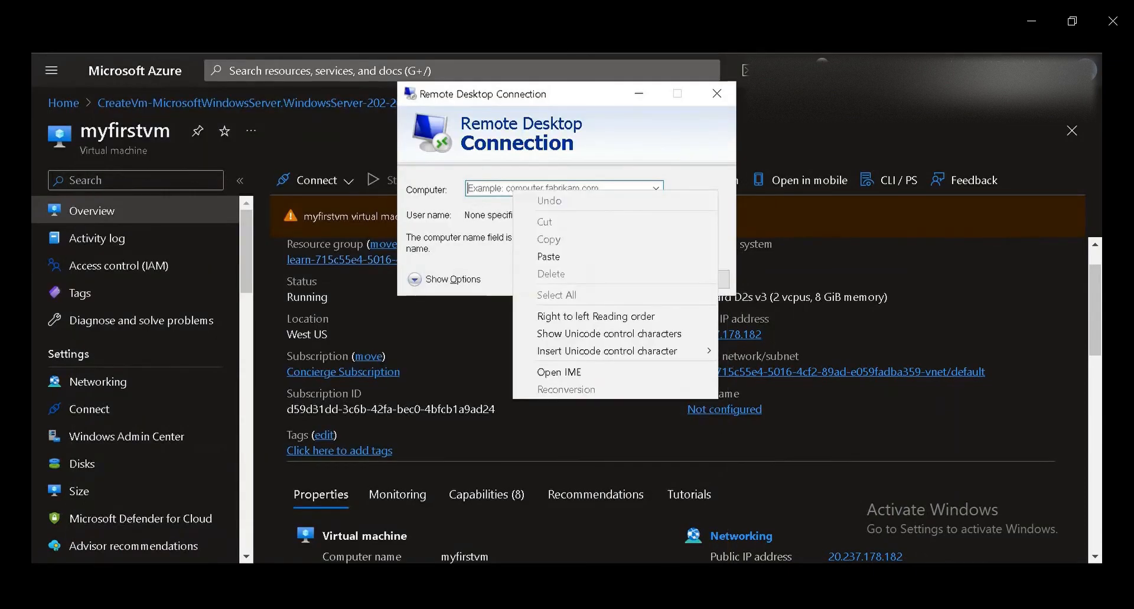
click(548, 256)
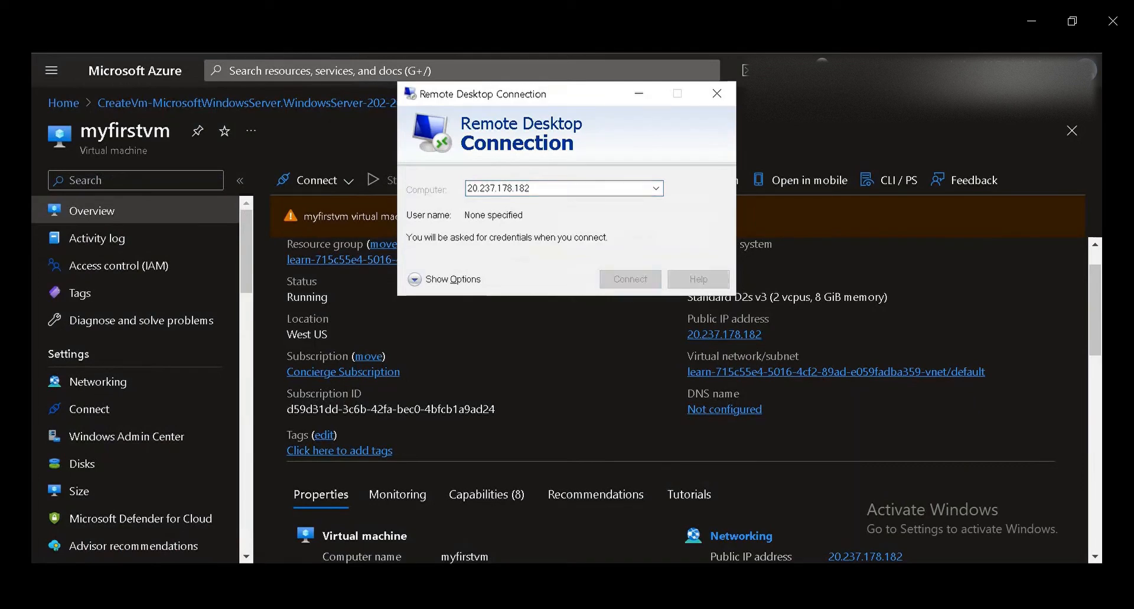
key(Return)
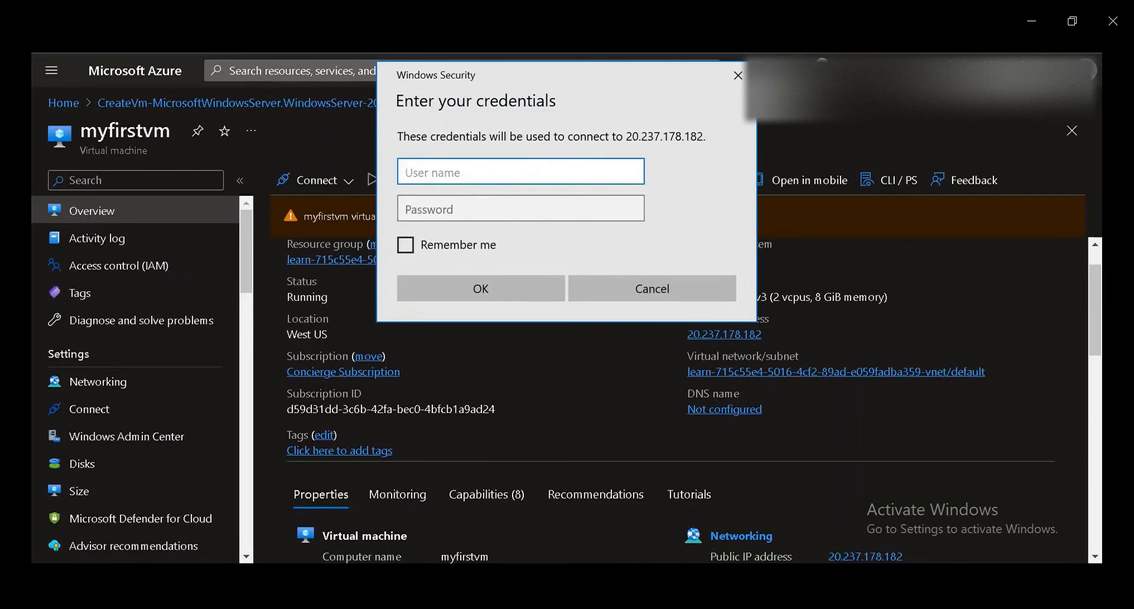
Step: Submit the user name azurevmadmin and the account password as credentials for the remote connection
text(azurevmadmin)
key(Tab)
text(•••••••)
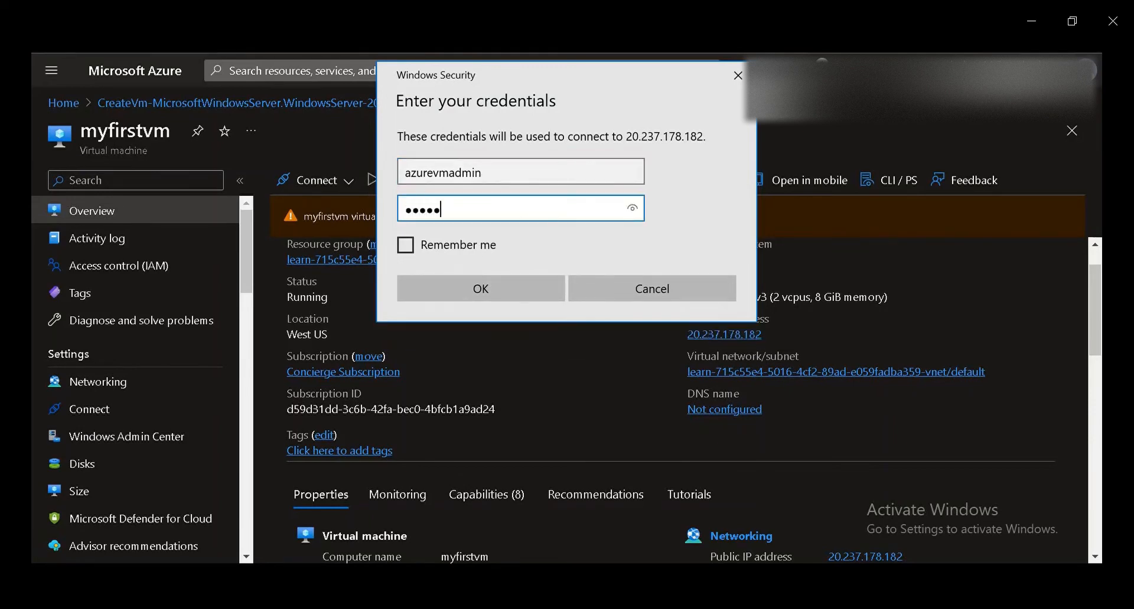
text(•••••)
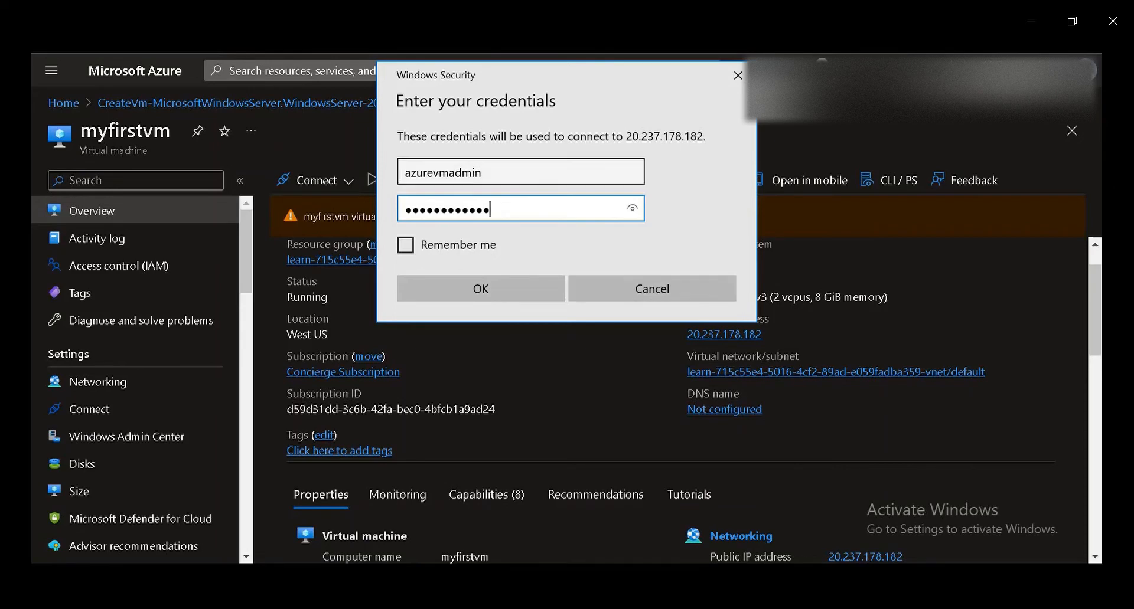
key(Return)
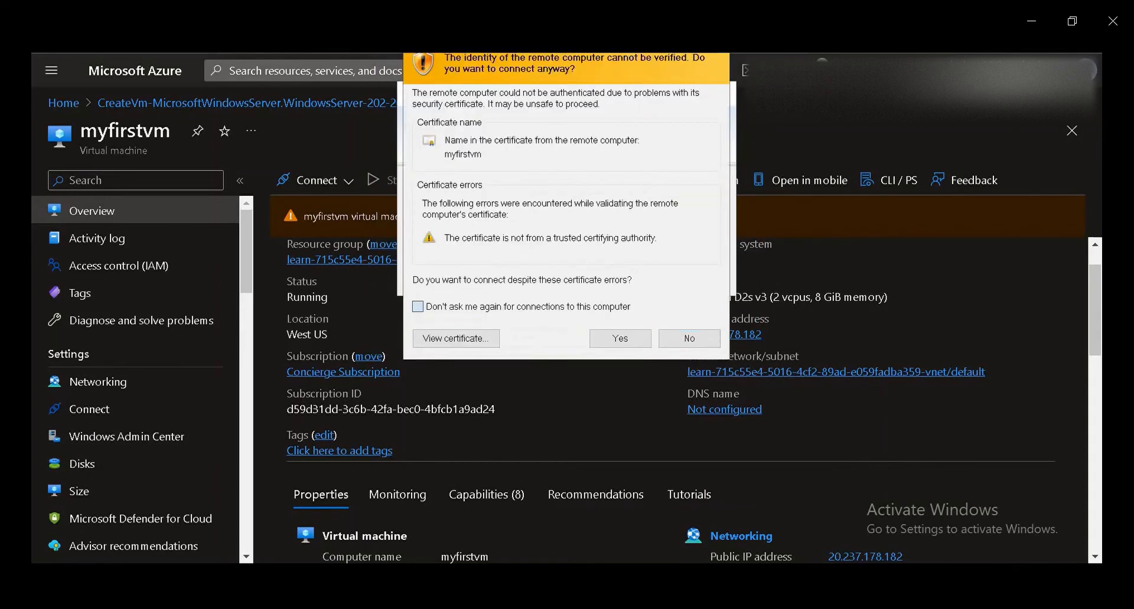
Step: Turn off further certificate prompts for this computer, try to connect despite the certificate errors, and dismiss the resulting dialog
click(418, 306)
click(621, 338)
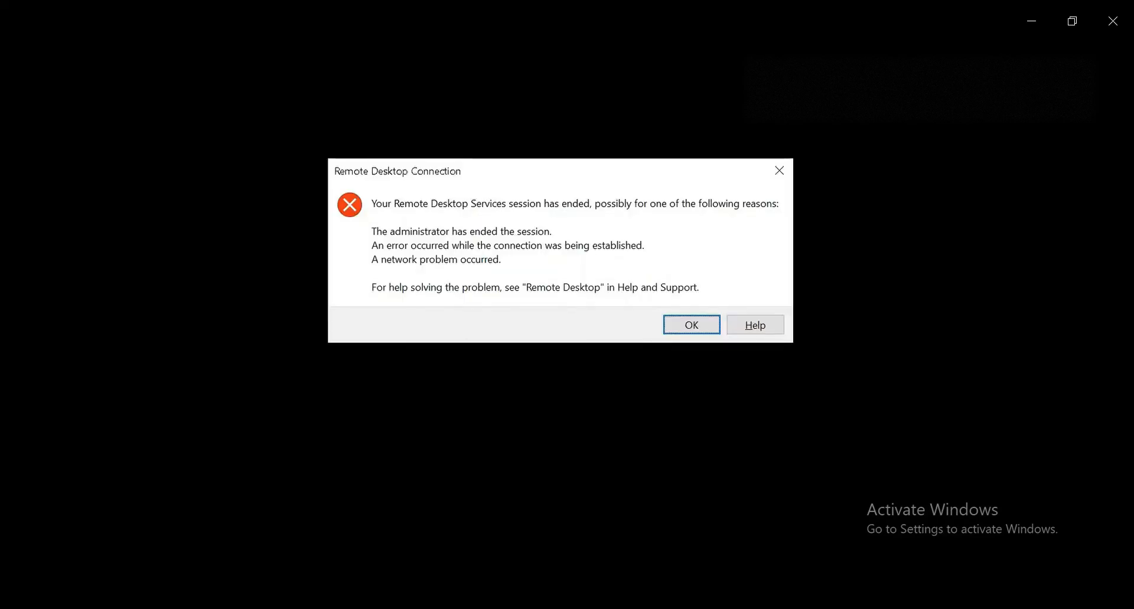
key(Return)
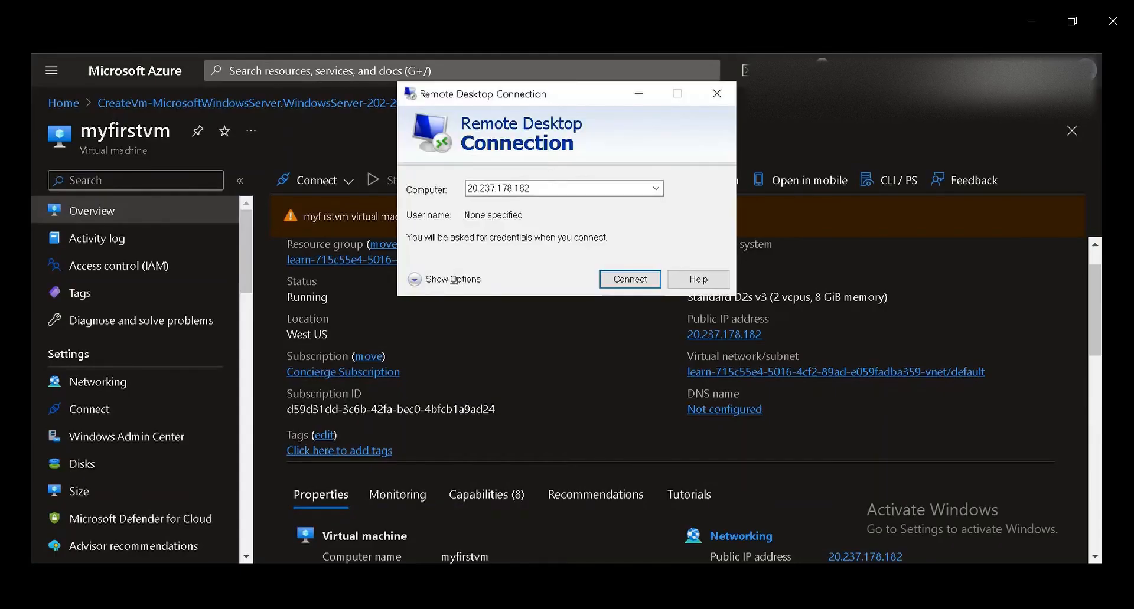
click(445, 280)
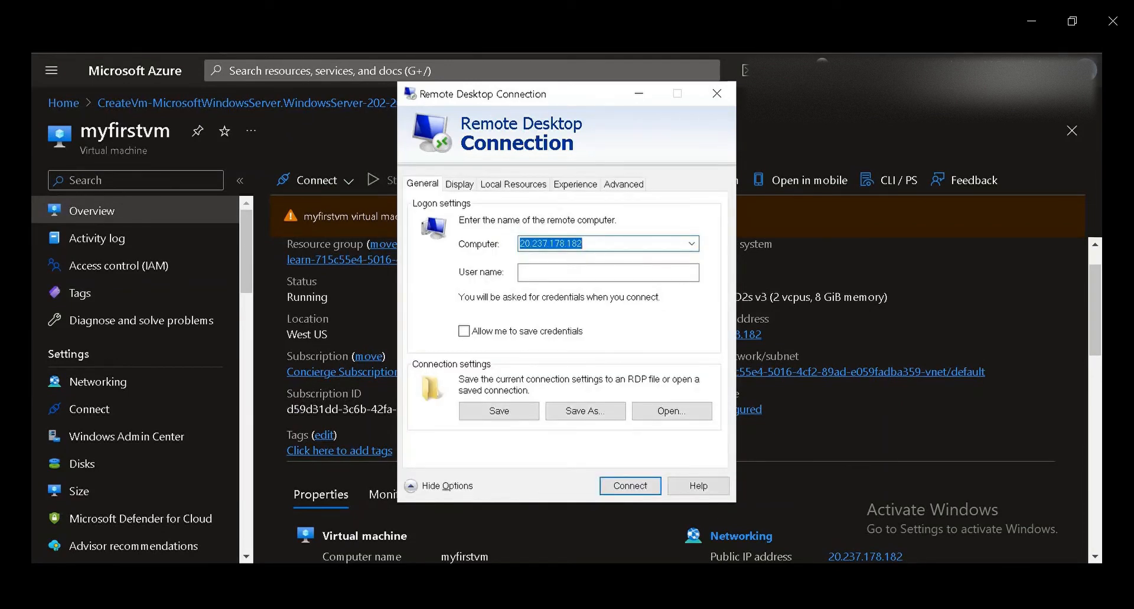
mouse_move(178, 576)
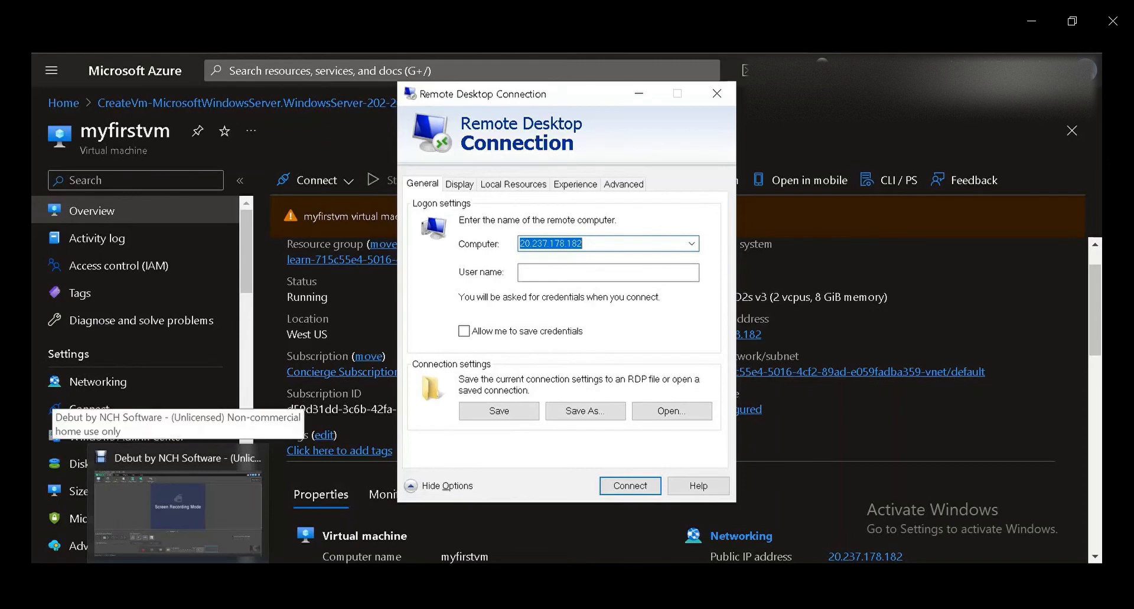
click(178, 514)
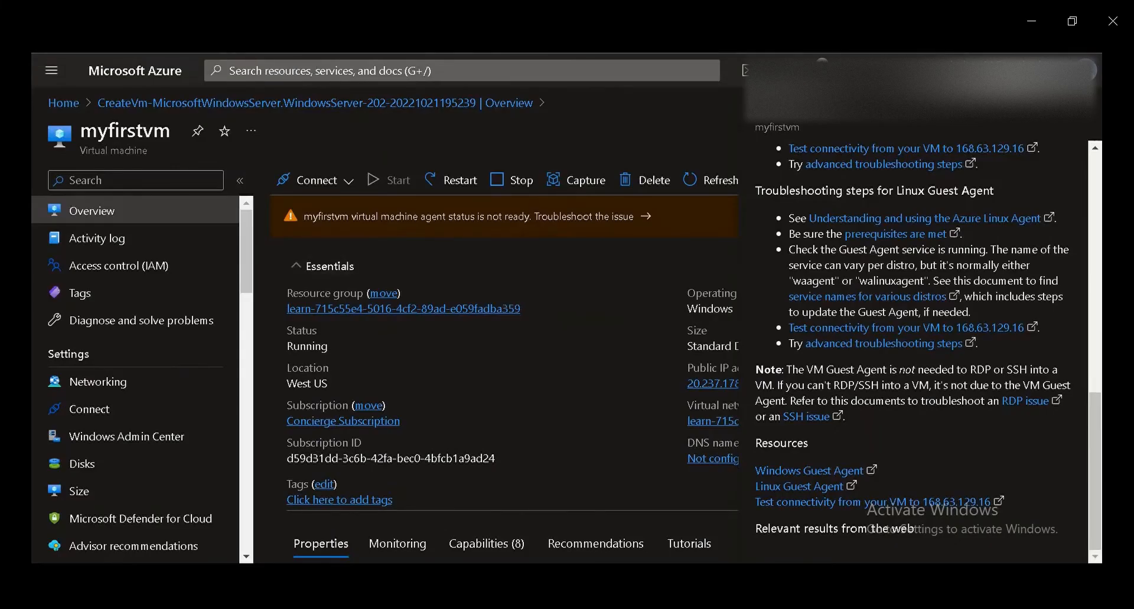
Step: Close the troubleshooting pane, copy myfirstvm's public IP address, and start a Remote Desktop connection to 20.237.178.182
click(1072, 106)
mouse_move(725, 384)
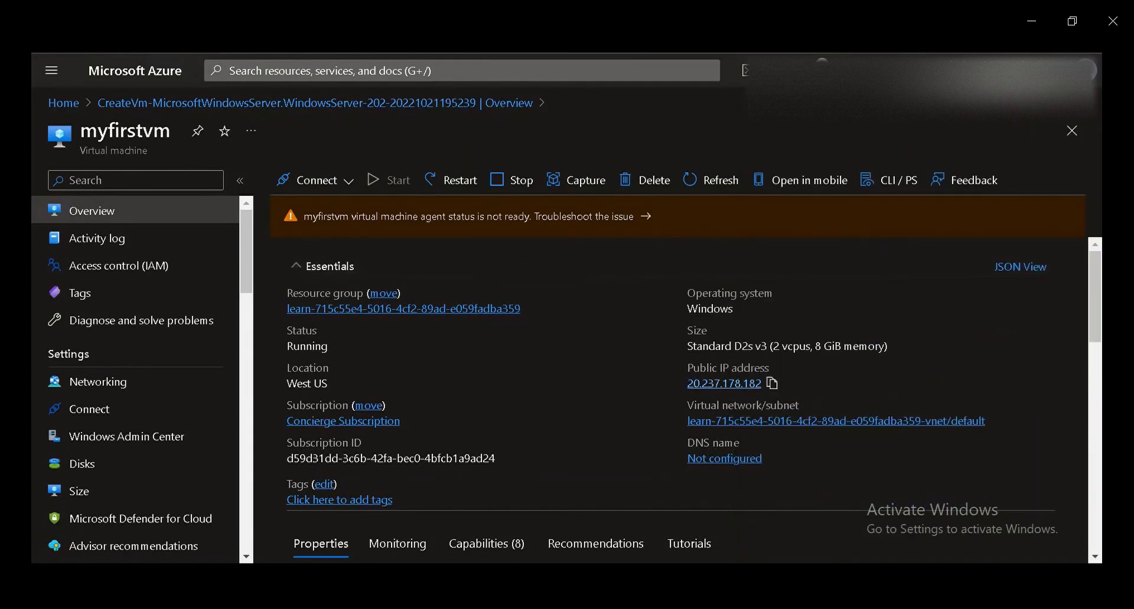
click(772, 383)
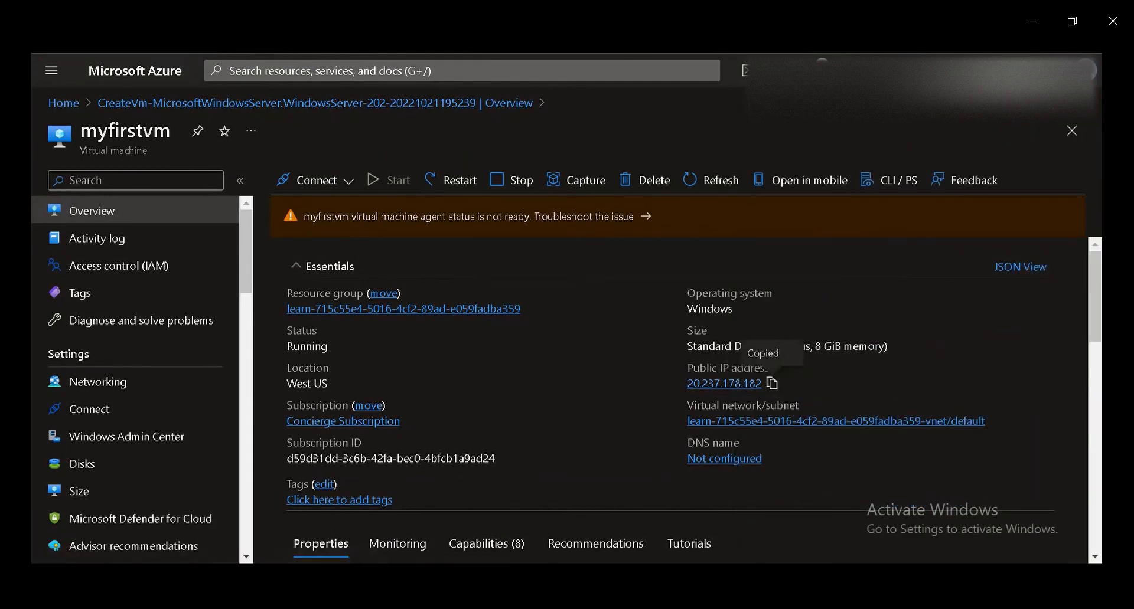
key(super)
text(remo)
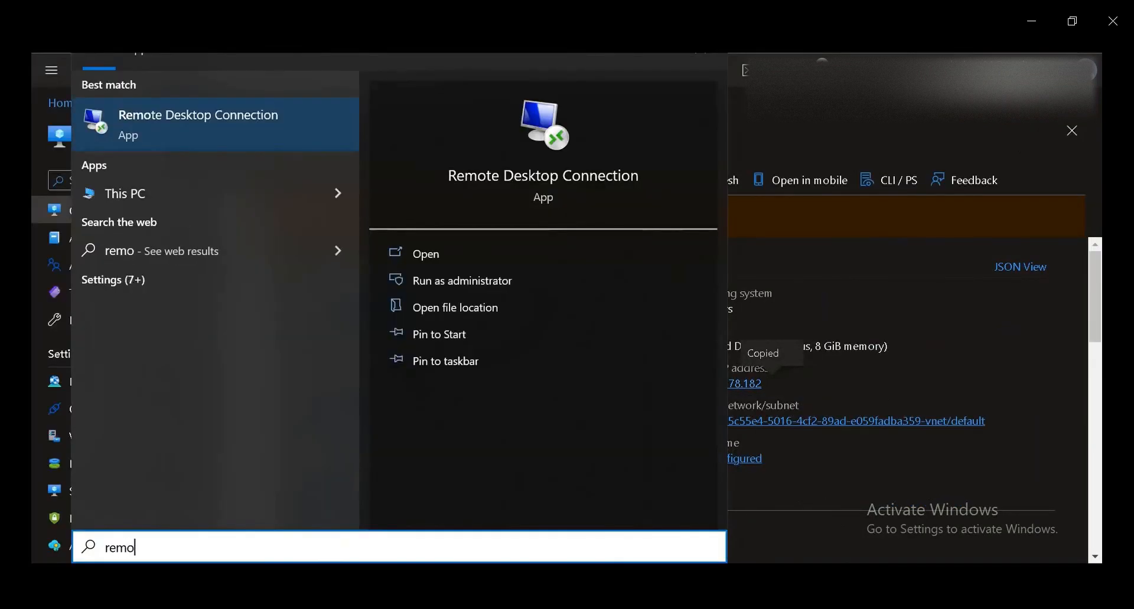
key(Return)
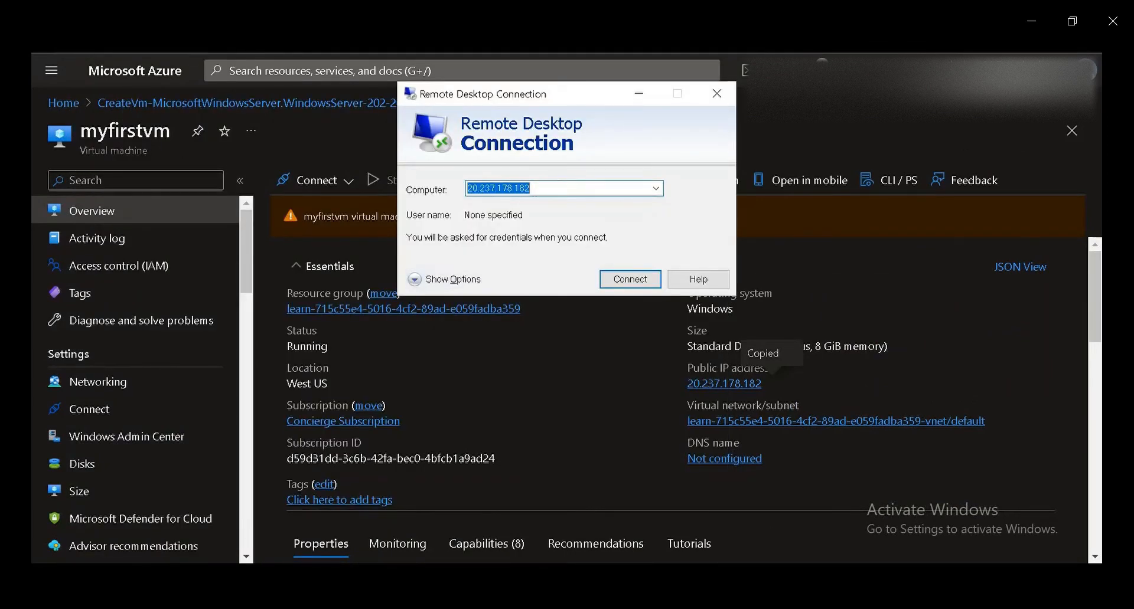
key(Return)
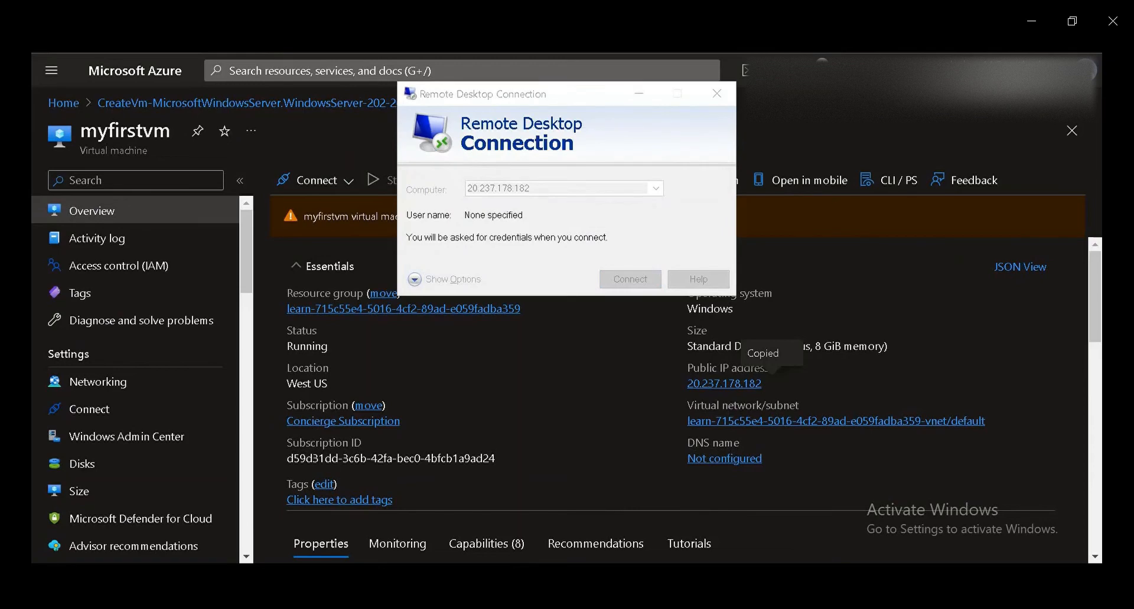
Step: Sign in to the remote connection with the user name azurevmadmin and the account password
text(a)
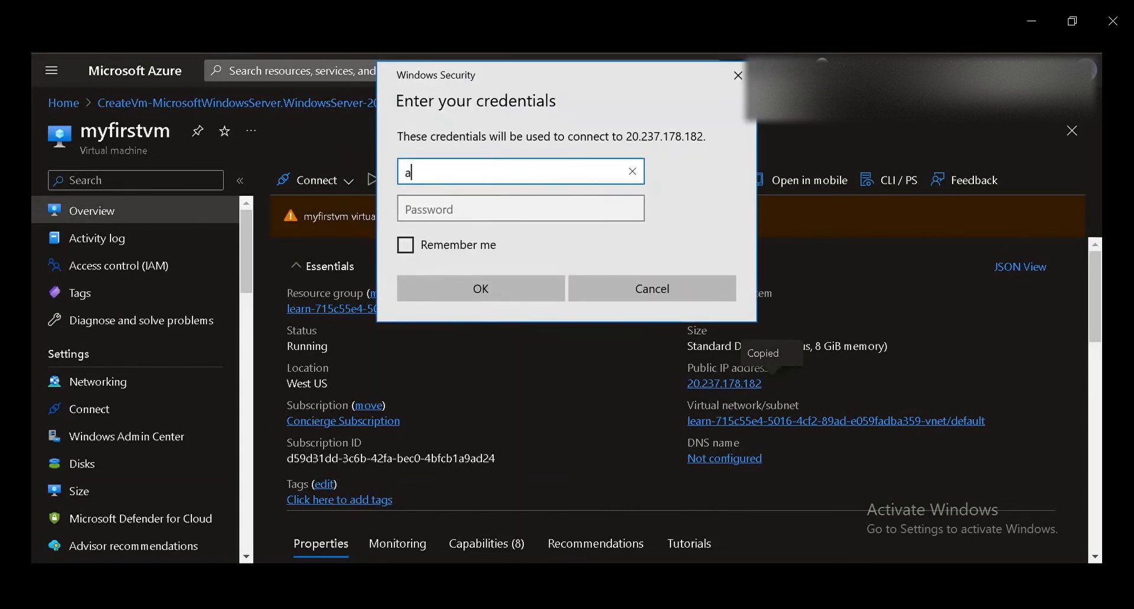
text(zurevmadmin)
key(Tab)
text(********)
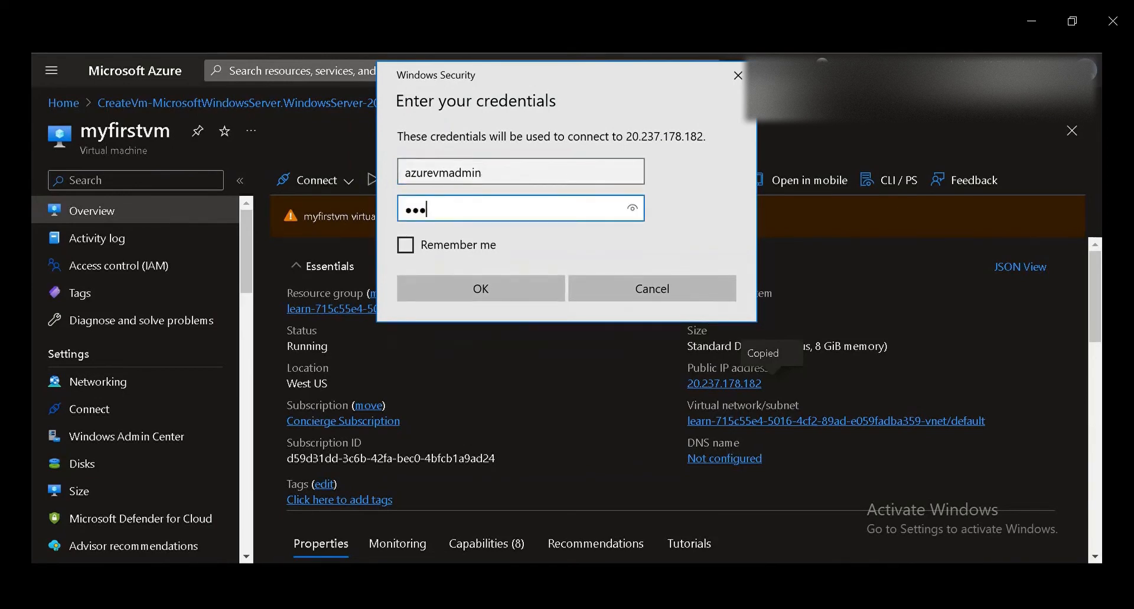
text(****)
key(Return)
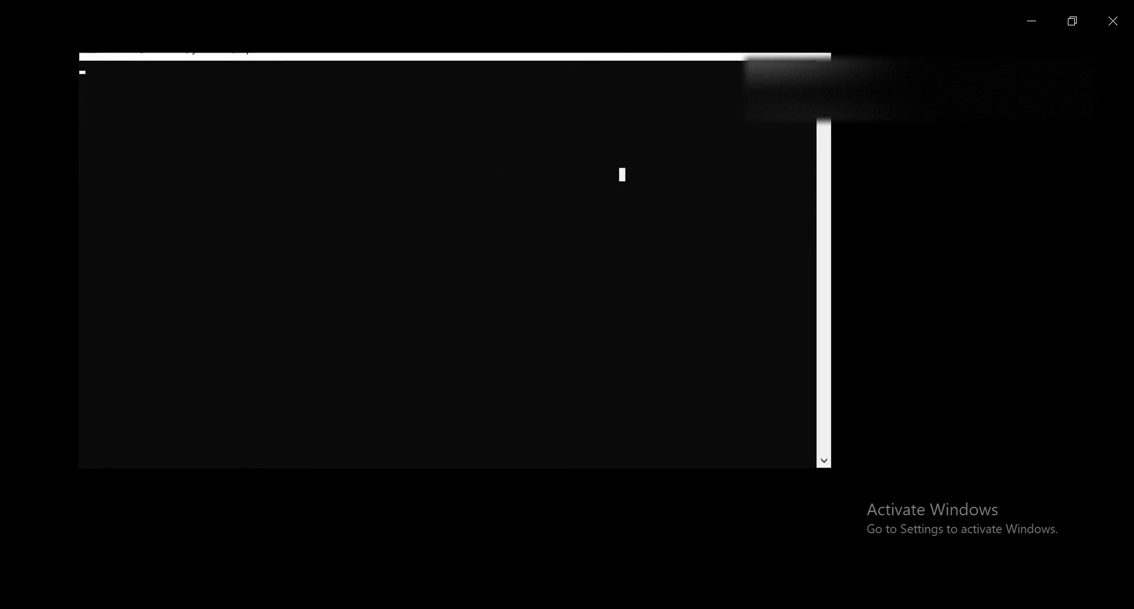
drag(229, 56, 302, 64)
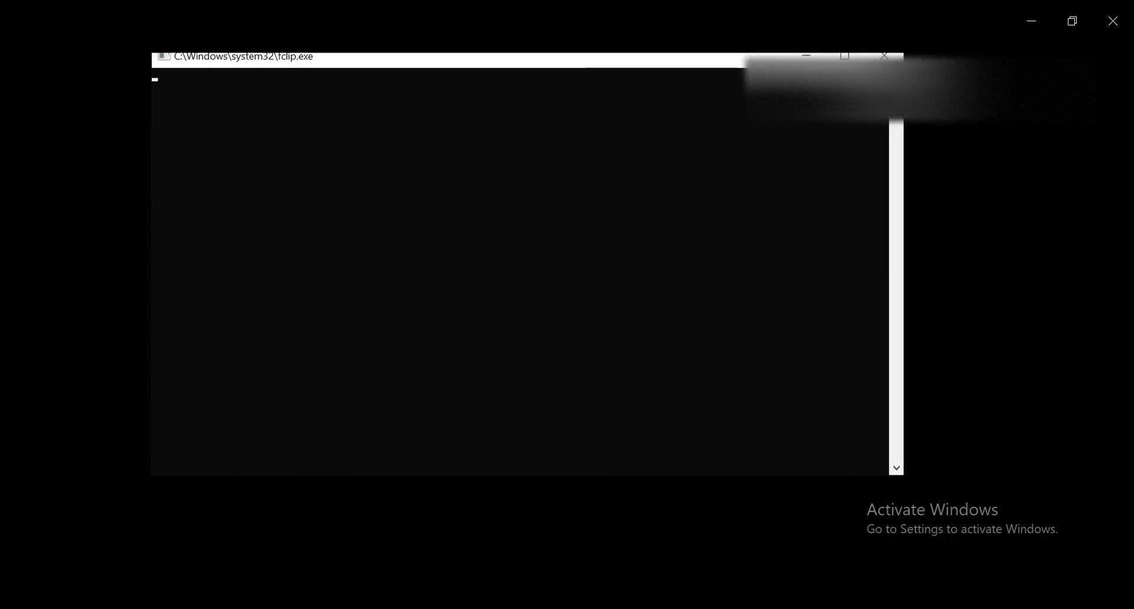
click(302, 74)
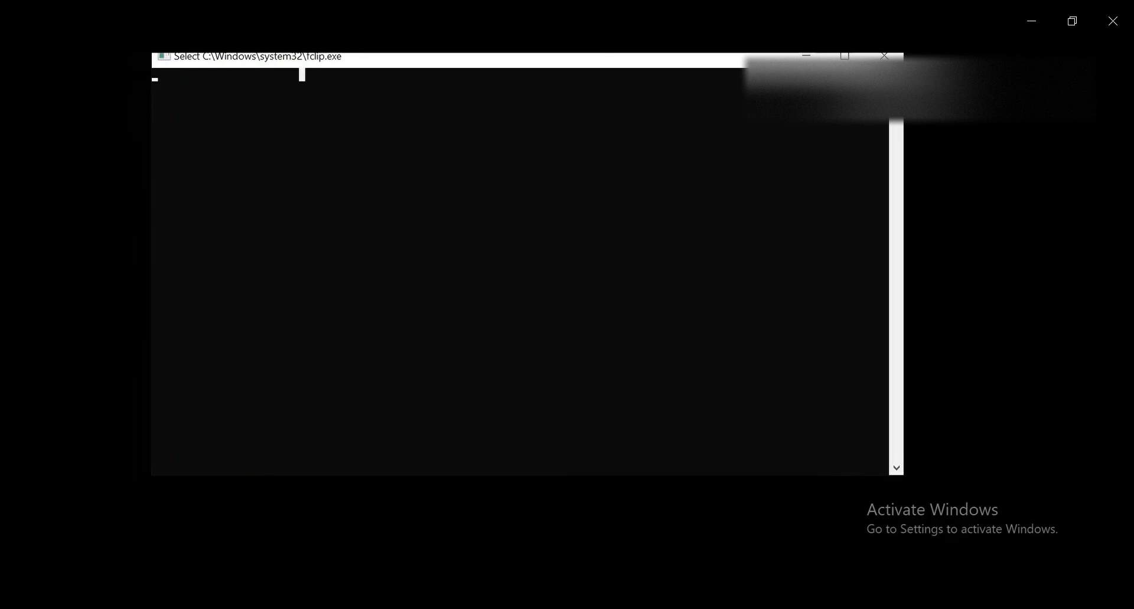
key(Escape)
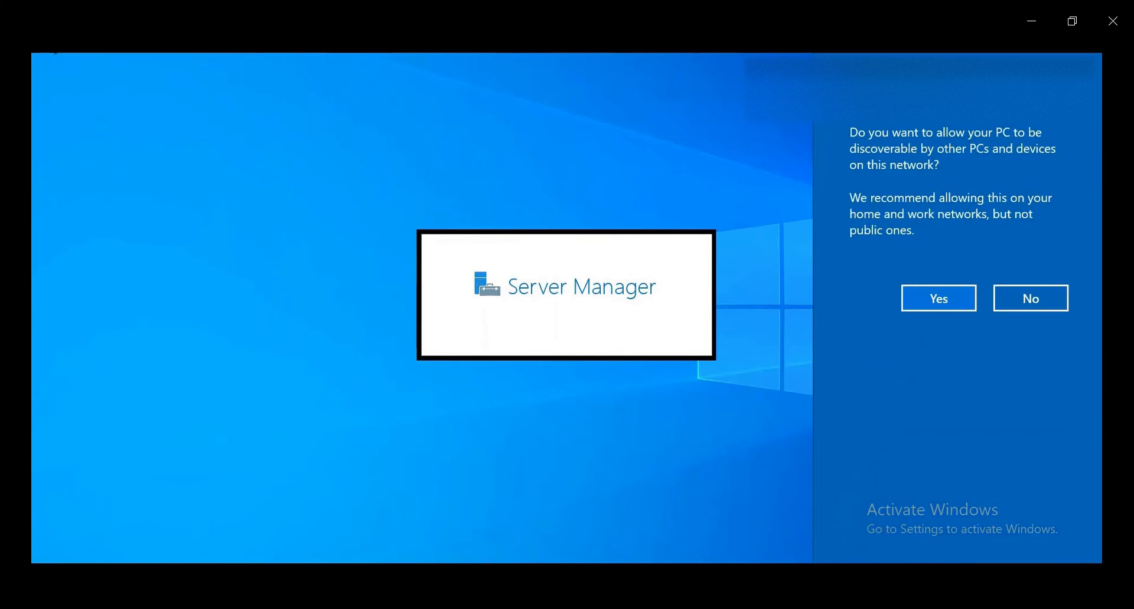
Step: Decline making the remote server discoverable on the network, and enlarge the remote session window
click(1031, 298)
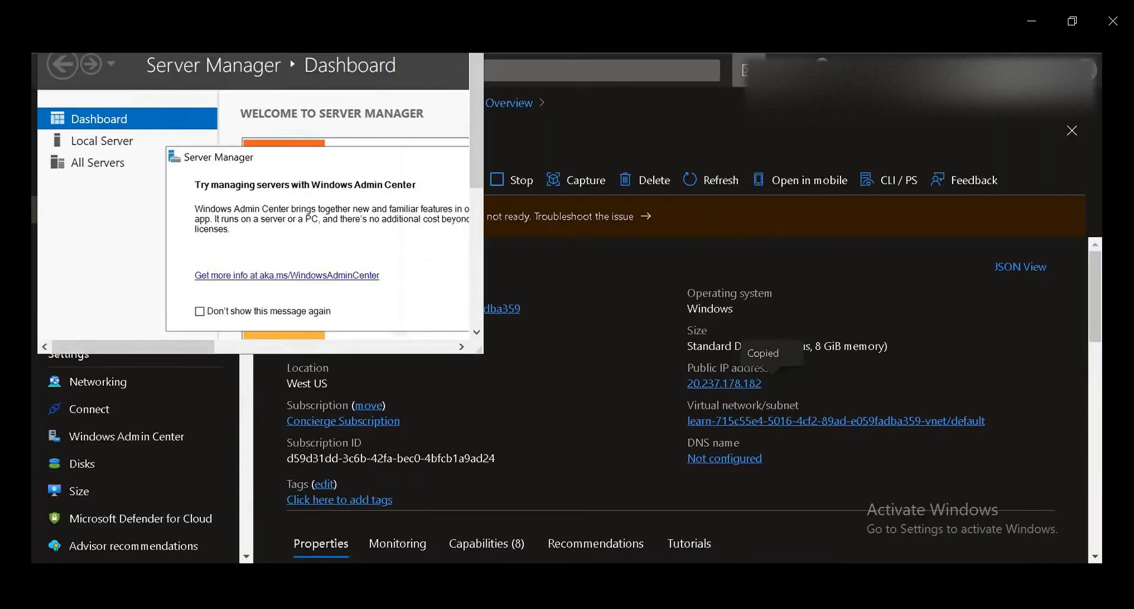
drag(261, 6, 304, 32)
click(724, 384)
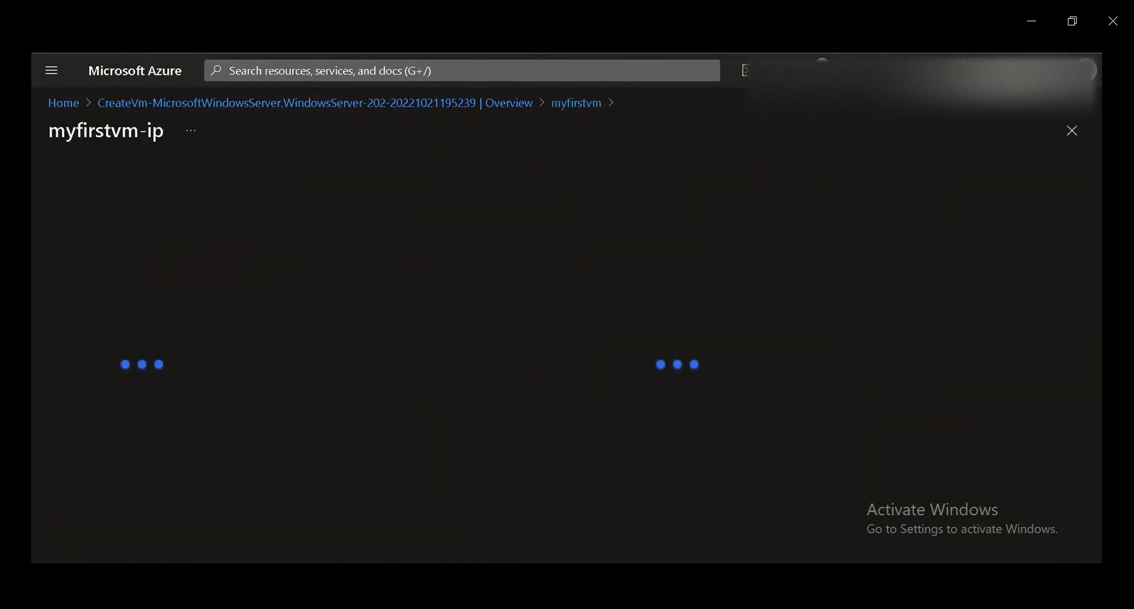
click(219, 574)
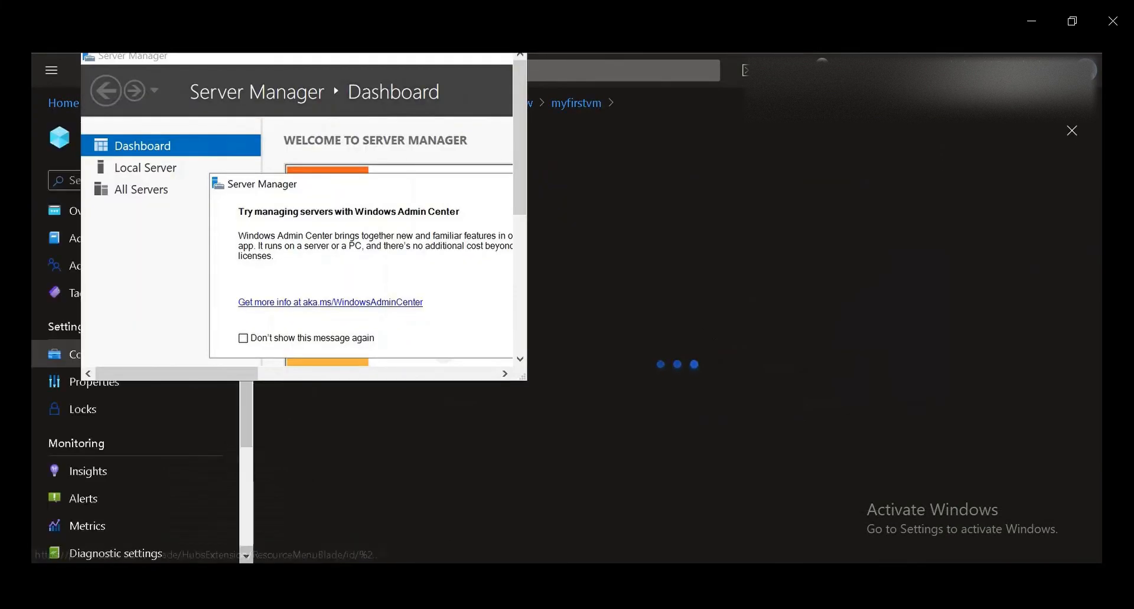
drag(526, 380, 880, 502)
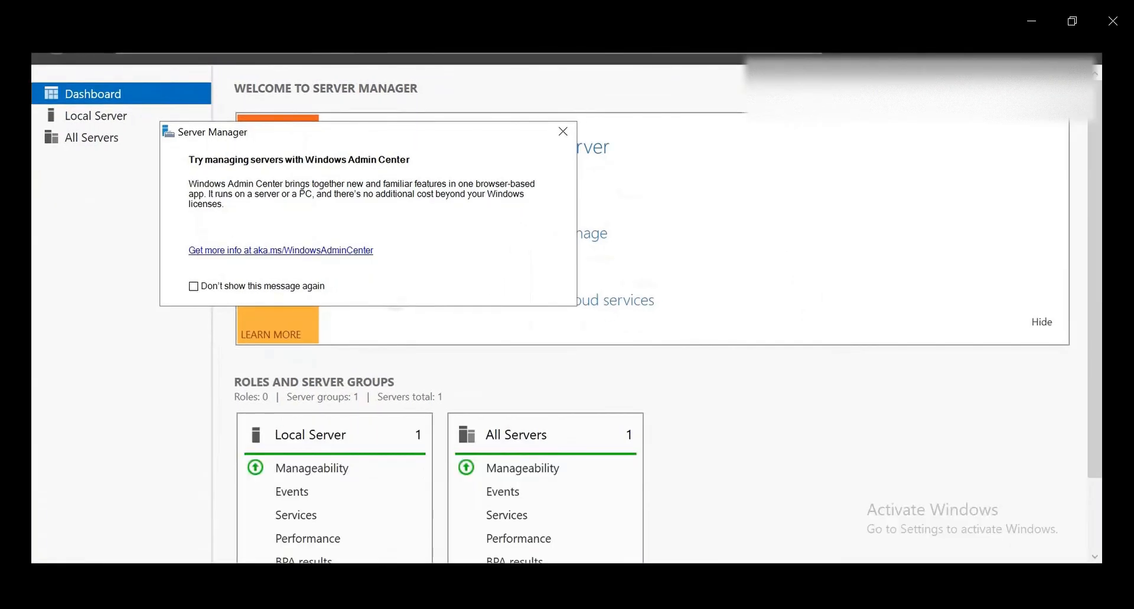
Step: Minimize Server Manager, sign out of the azurevmadmin account on the virtual machine, and confirm disconnecting the remote session
key(super+Down)
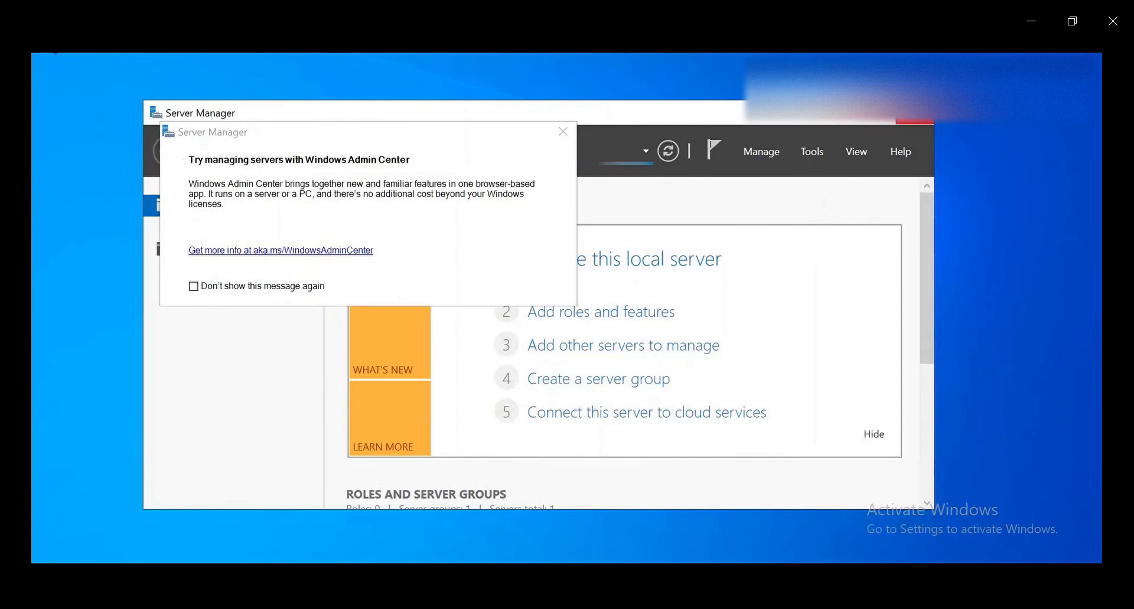
key(super+Down)
key(super)
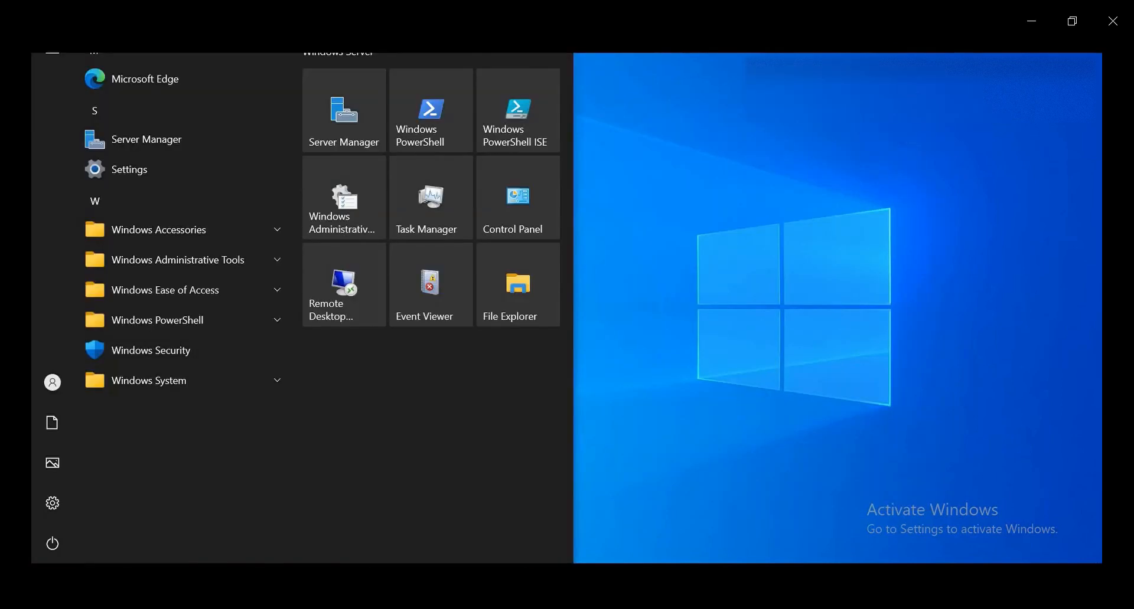
click(52, 383)
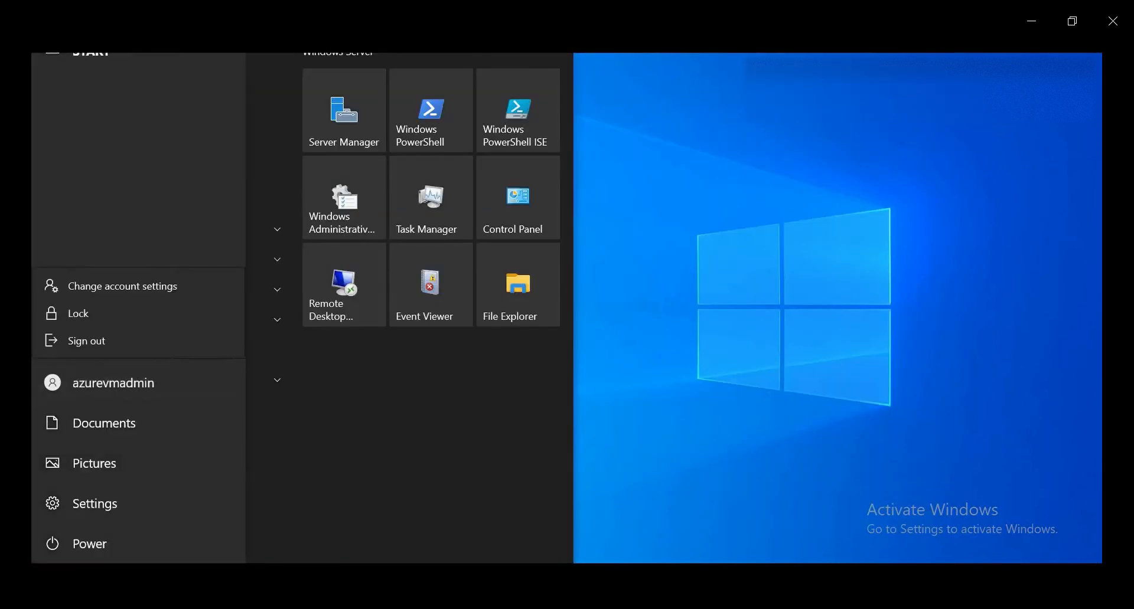
click(86, 341)
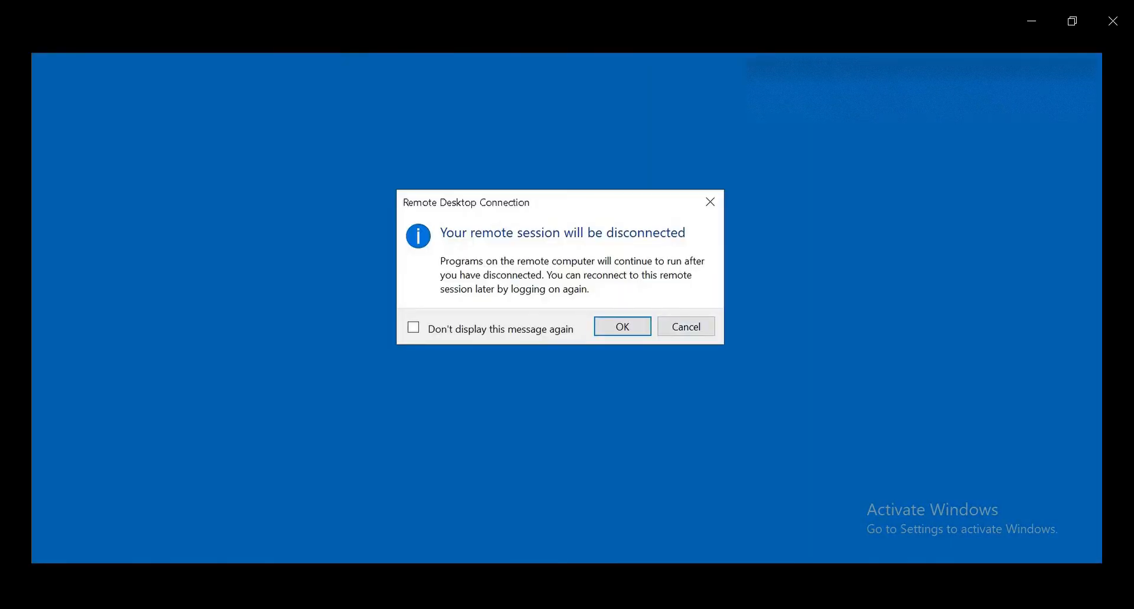
click(623, 326)
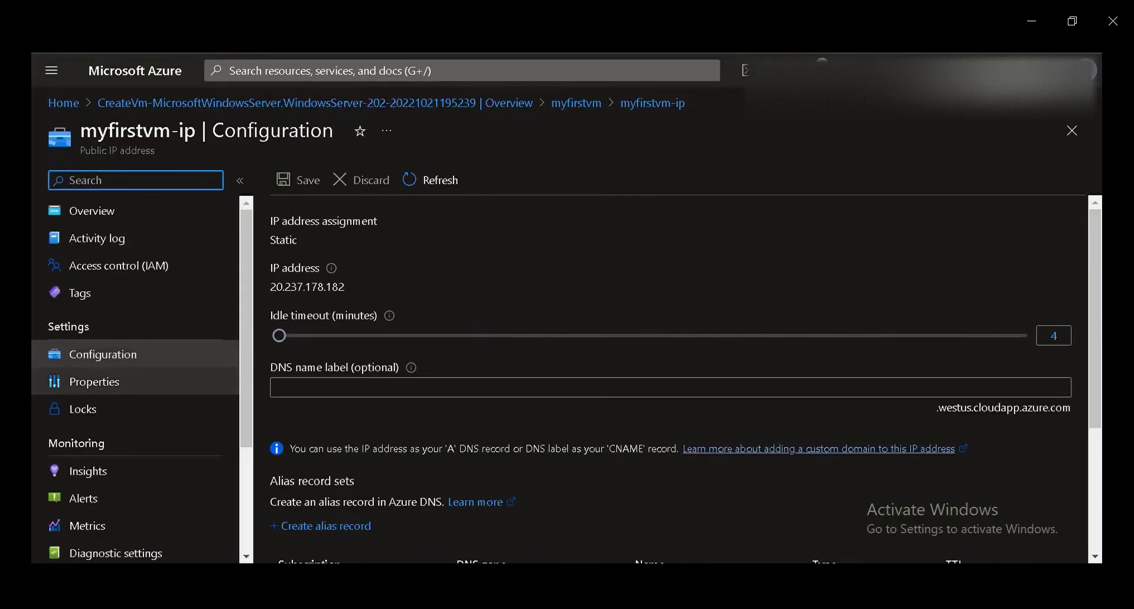
Step: Return to the Azure home page, open the resource group learn-715c55e4-5016-4cf2-89ad-e059fadba359, and dismiss its view tip
click(92, 211)
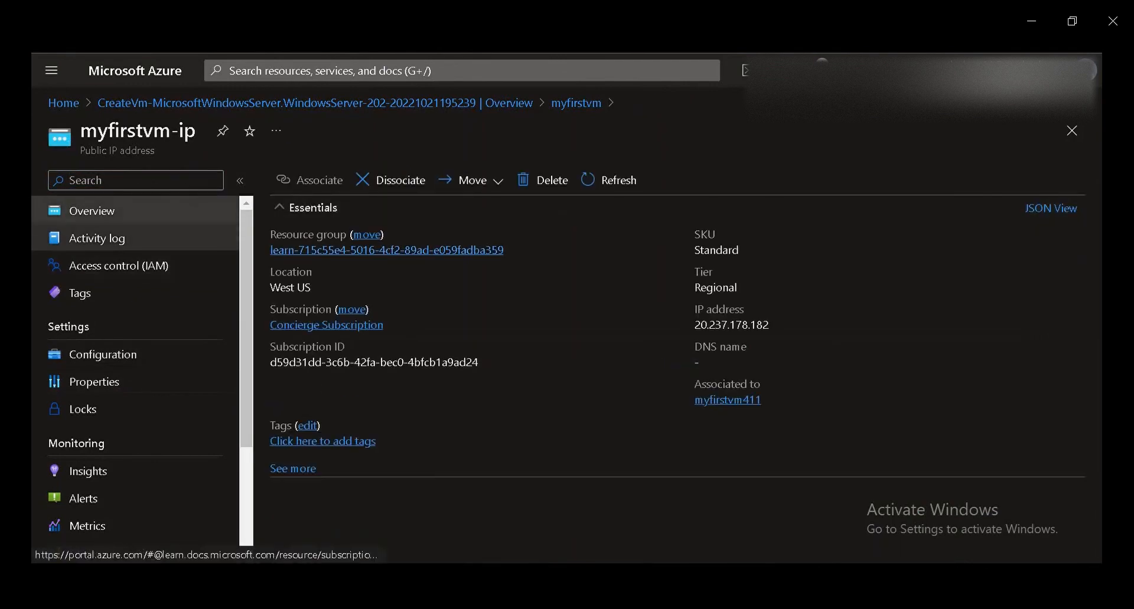
click(63, 103)
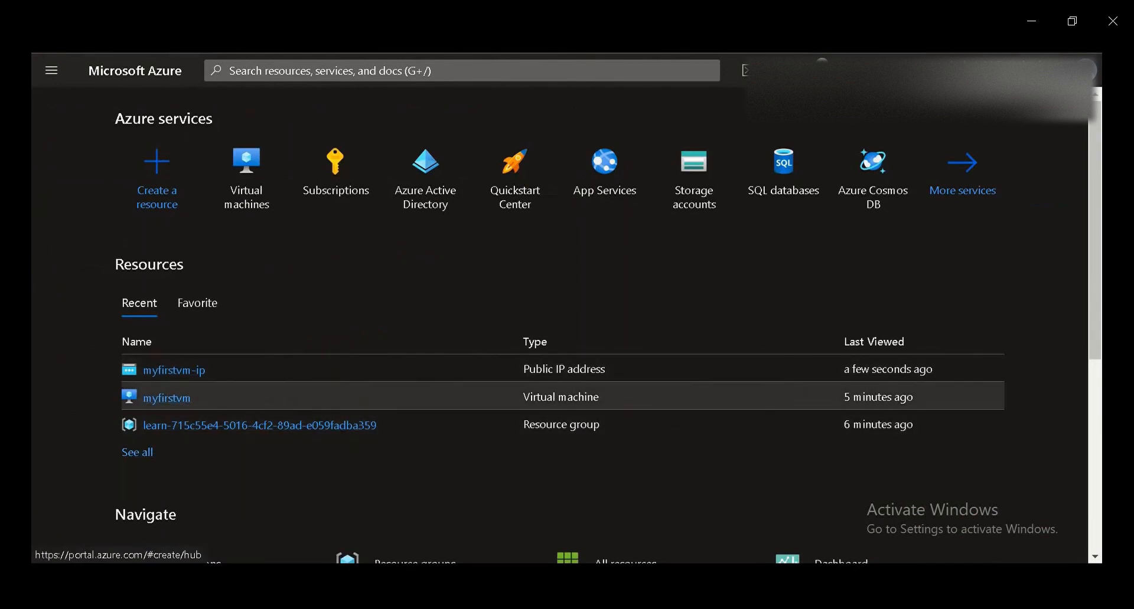
click(260, 425)
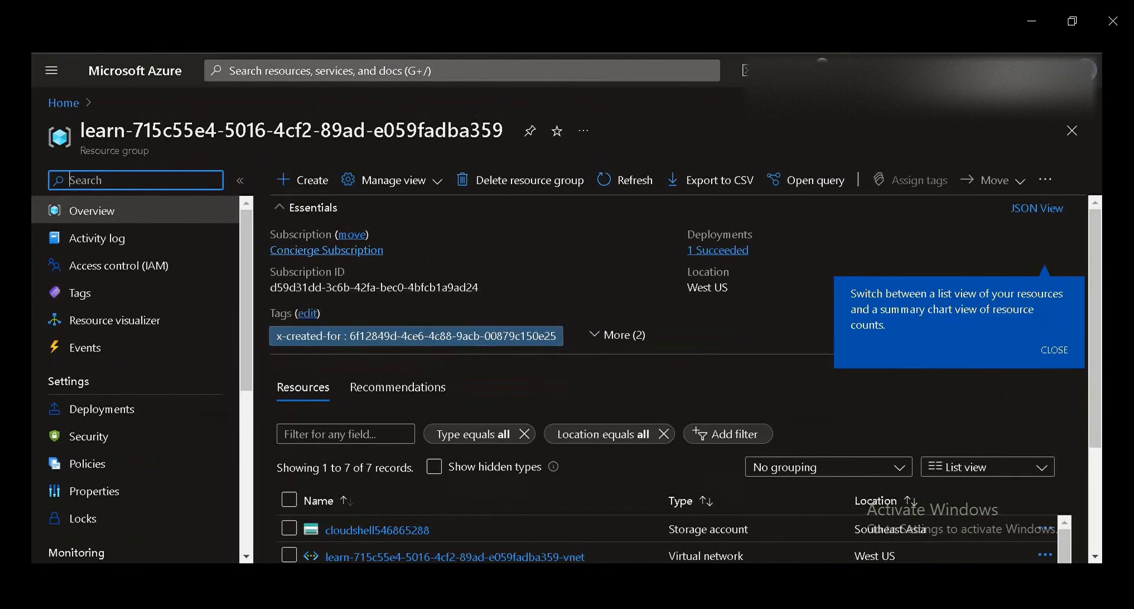
click(1054, 350)
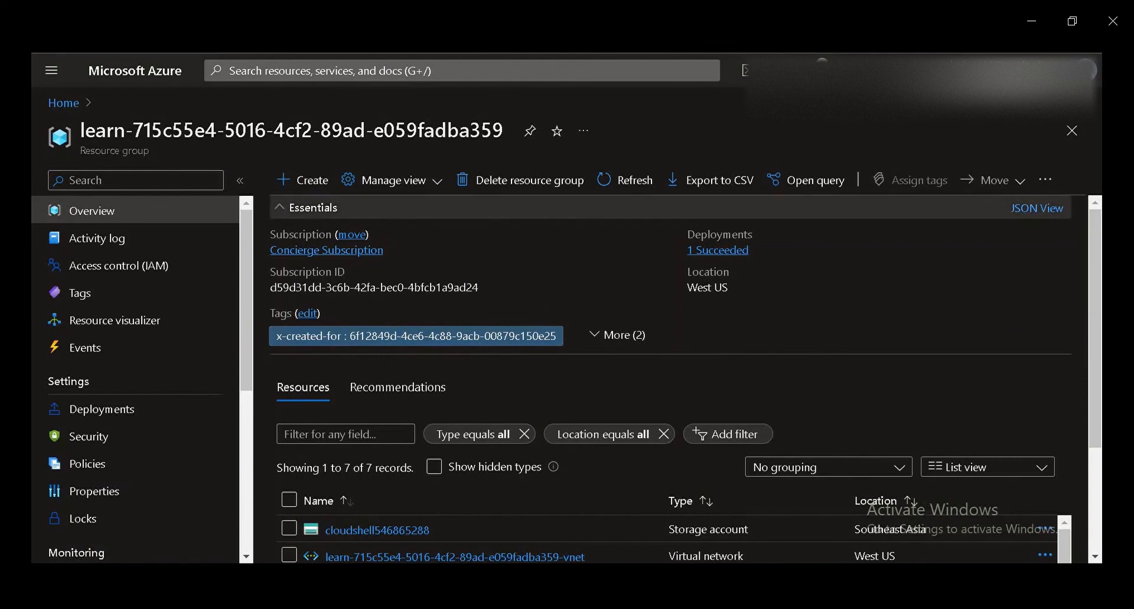
Step: Delete the resource group with force delete applied to its virtual machines, confirming with the name learn-715c55e4-5016-4cf2-89ad-e059fadba359
click(583, 130)
click(519, 180)
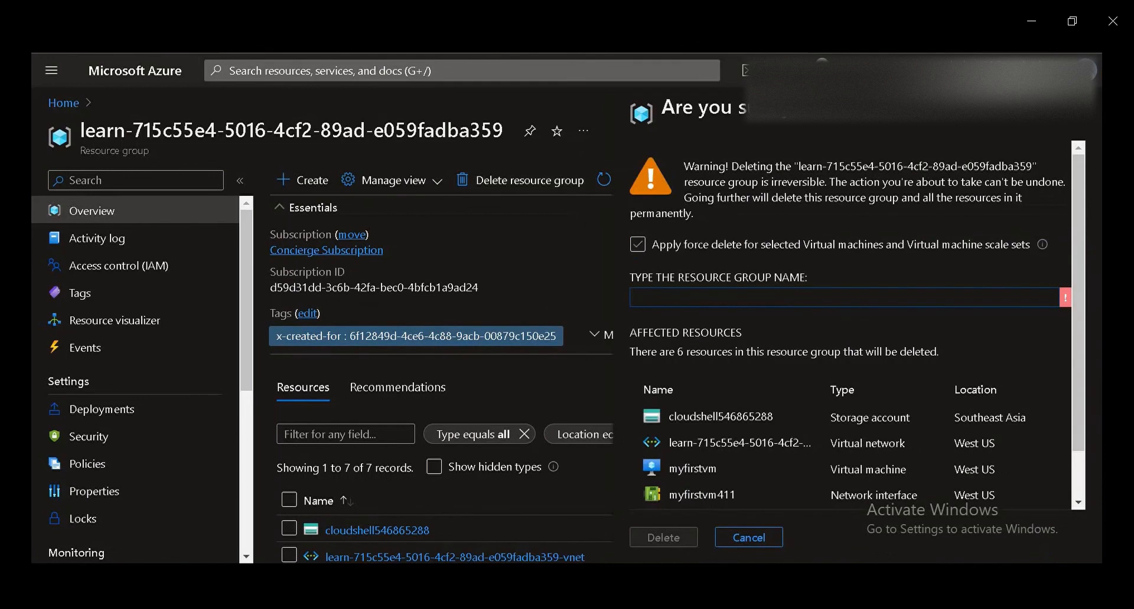
click(638, 245)
right_click(665, 297)
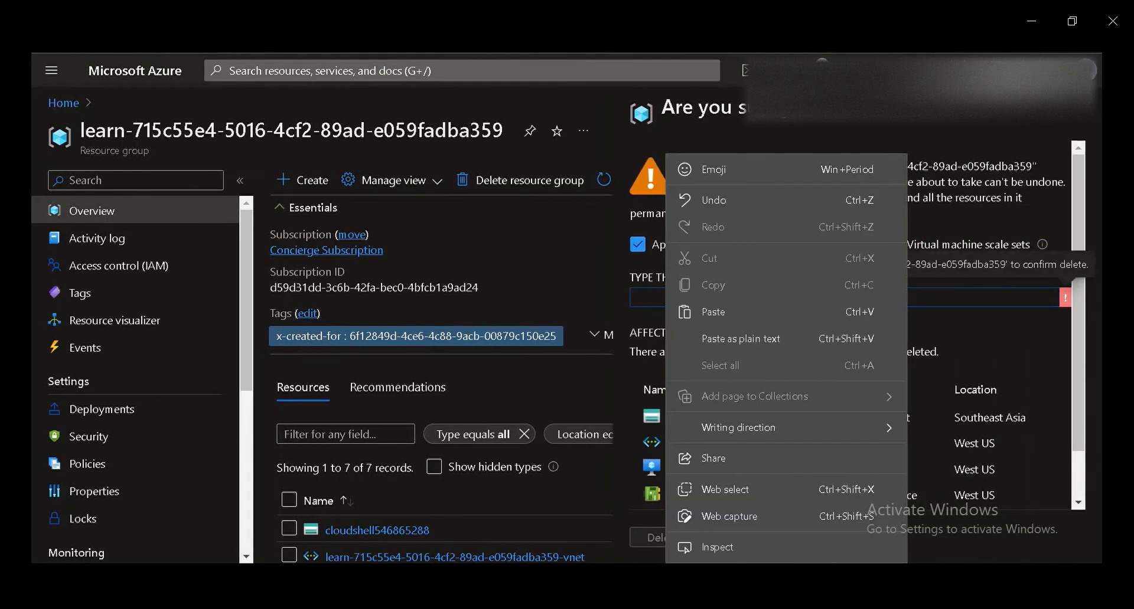
click(645, 297)
right_click(645, 298)
click(697, 312)
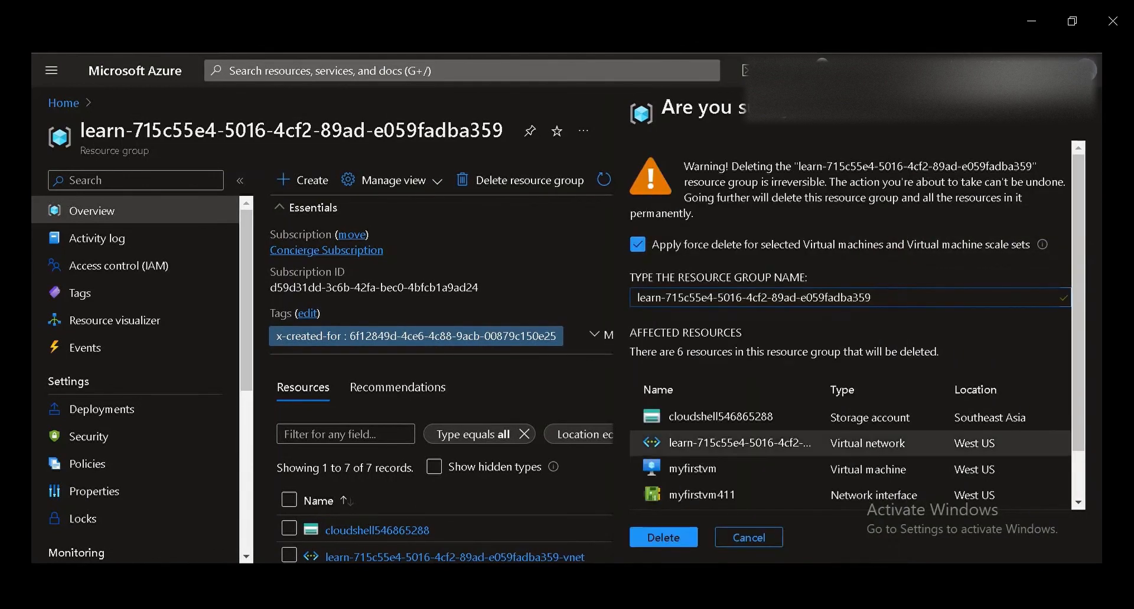
scroll(709, 443, down, 1)
click(663, 538)
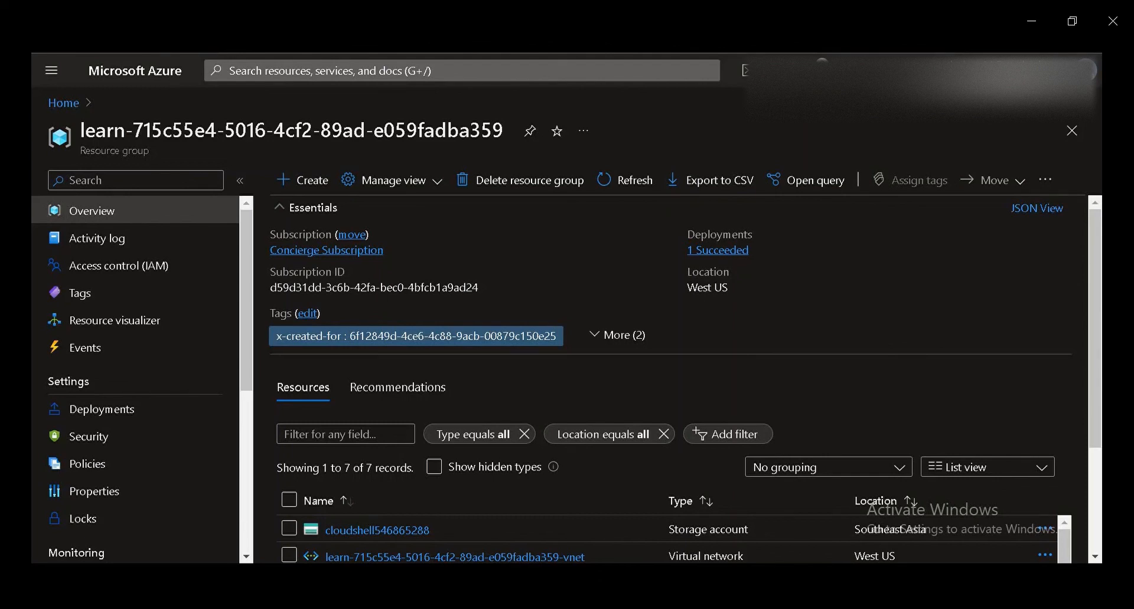
Step: Check the resource group deletion in the notifications, and sign out of the Azure account
click(815, 70)
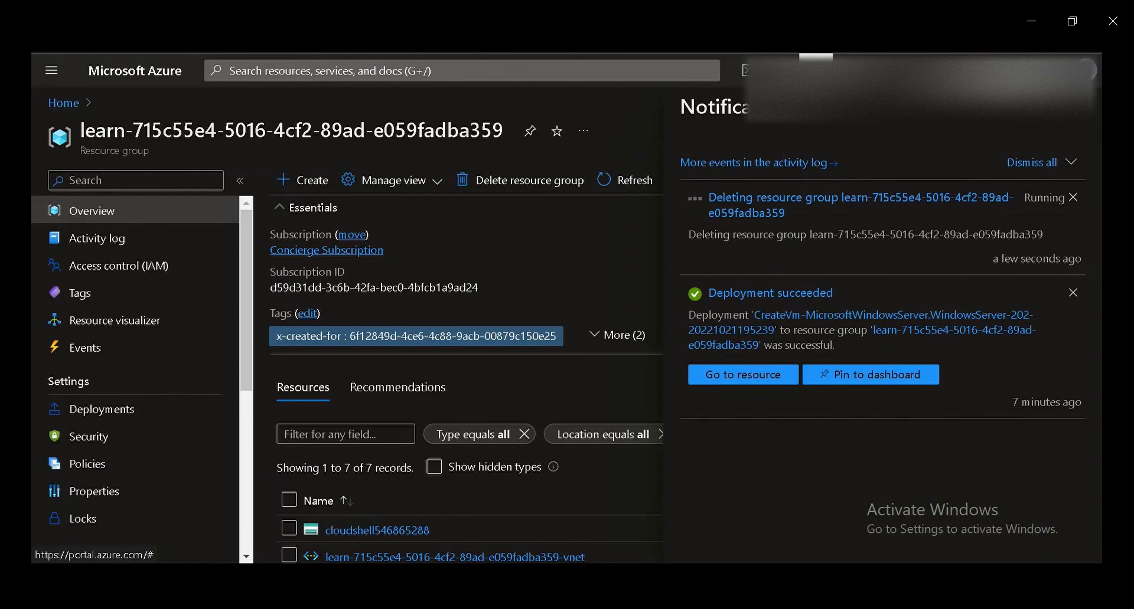
click(816, 70)
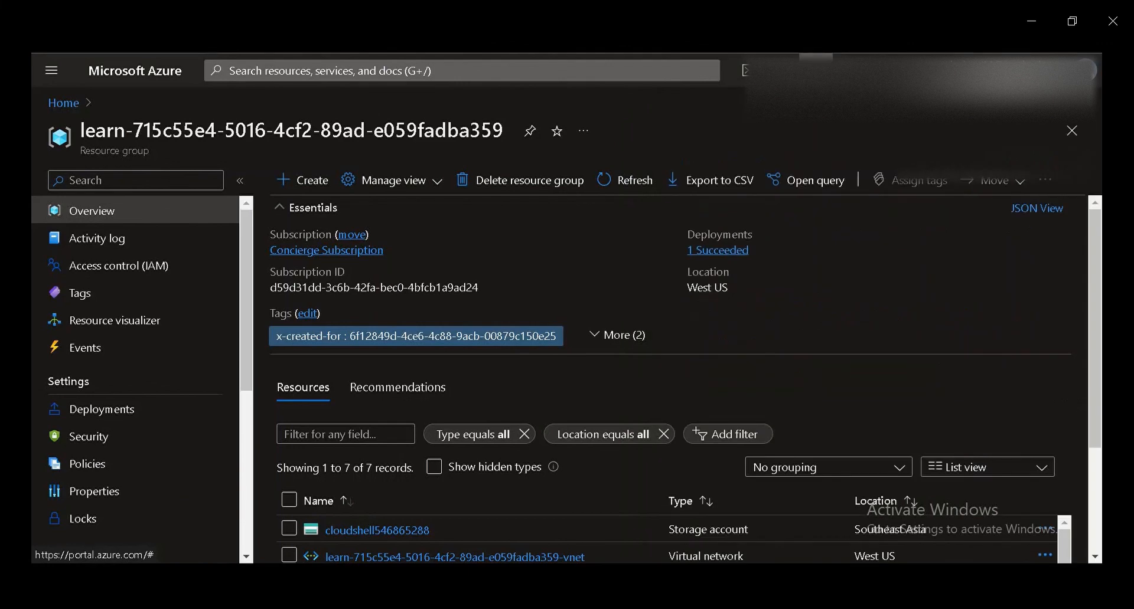
click(1063, 70)
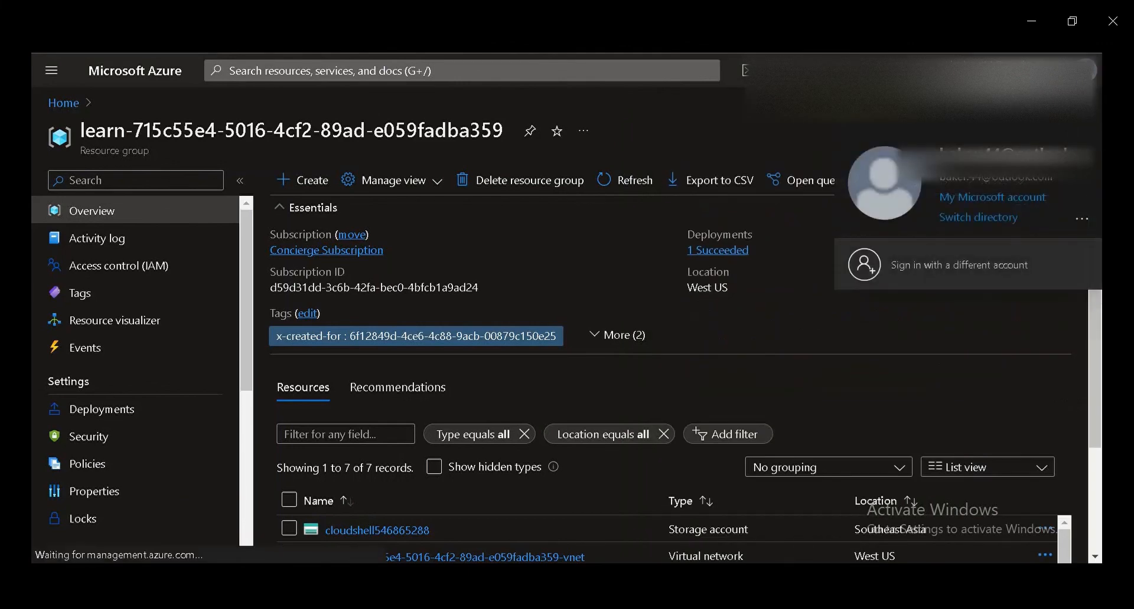
click(1067, 107)
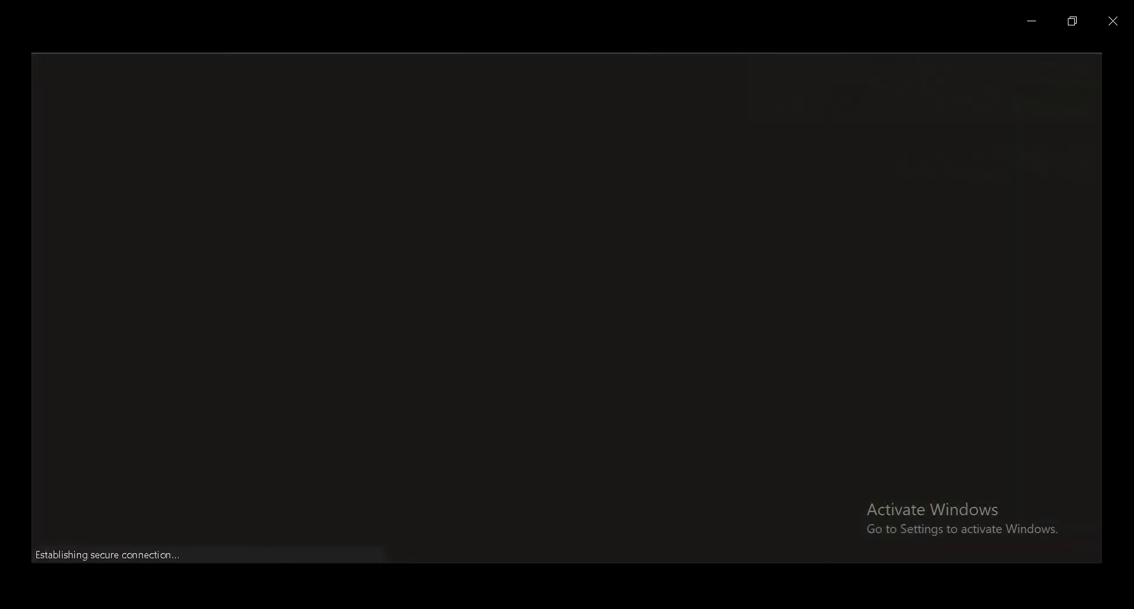